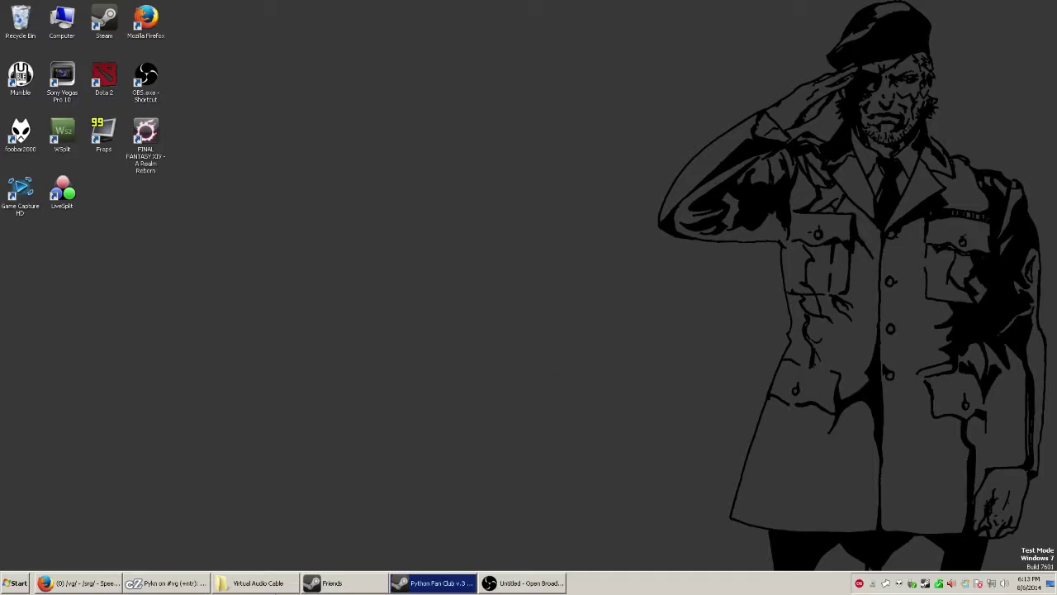
- From the Virtual Audio Cable folder, run vcctlpan.exe, set the cable count to 3, and exit
{"action": "left_click", "coordinate": [278, 585]}
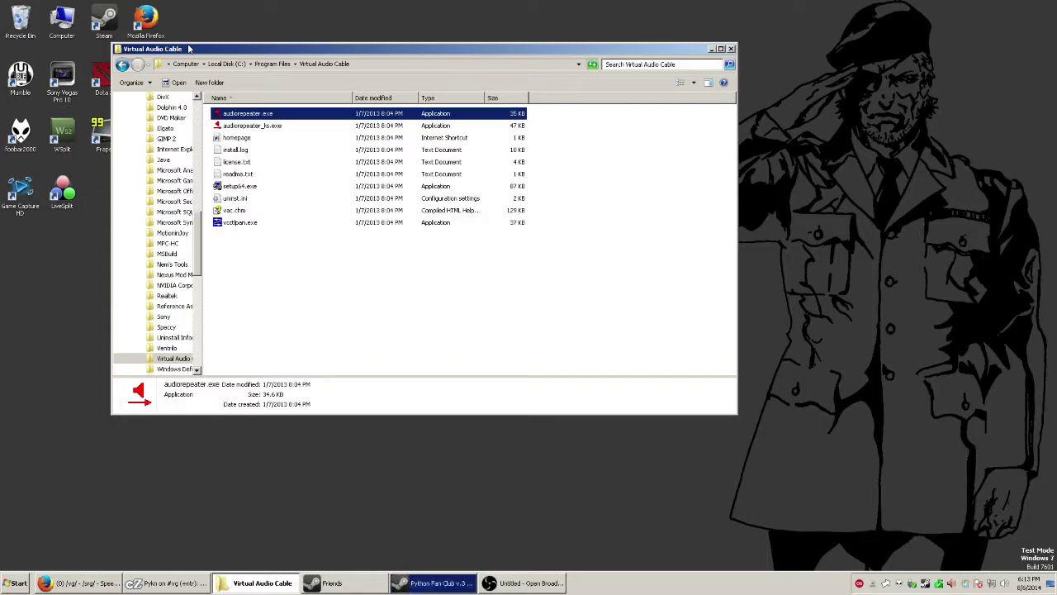
{"action": "left_click", "coordinate": [380, 266]}
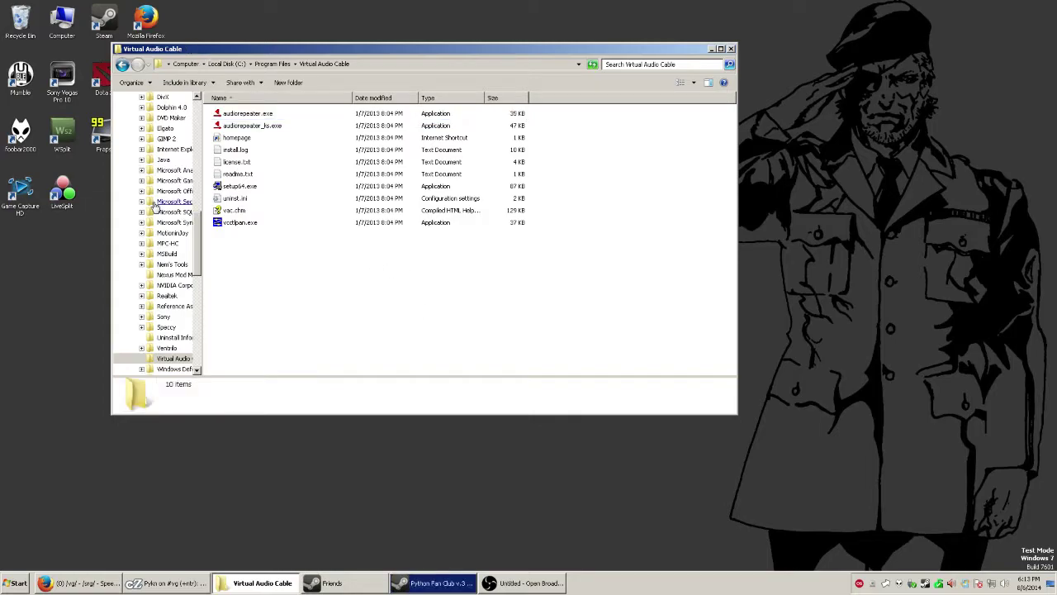
{"action": "left_click", "coordinate": [242, 227]}
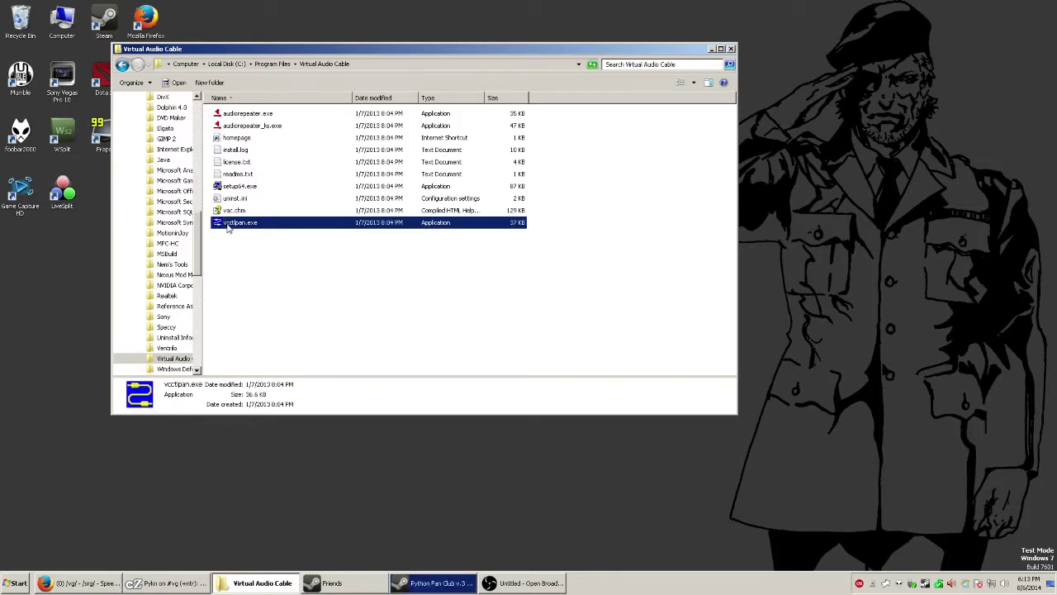
{"action": "double_click", "coordinate": [230, 229]}
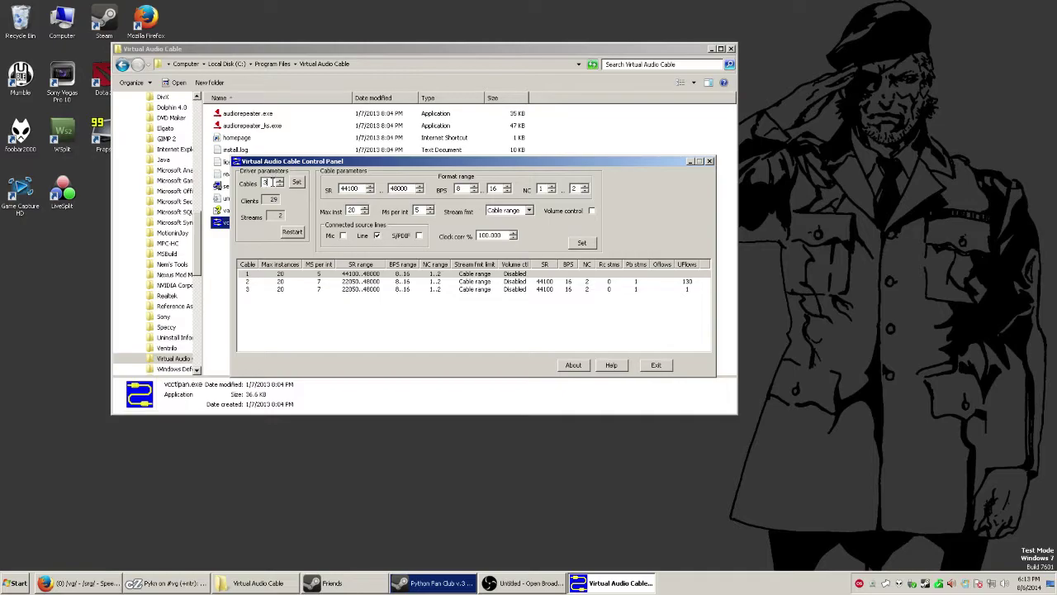
{"action": "left_click", "coordinate": [297, 182]}
{"action": "left_click", "coordinate": [655, 365]}
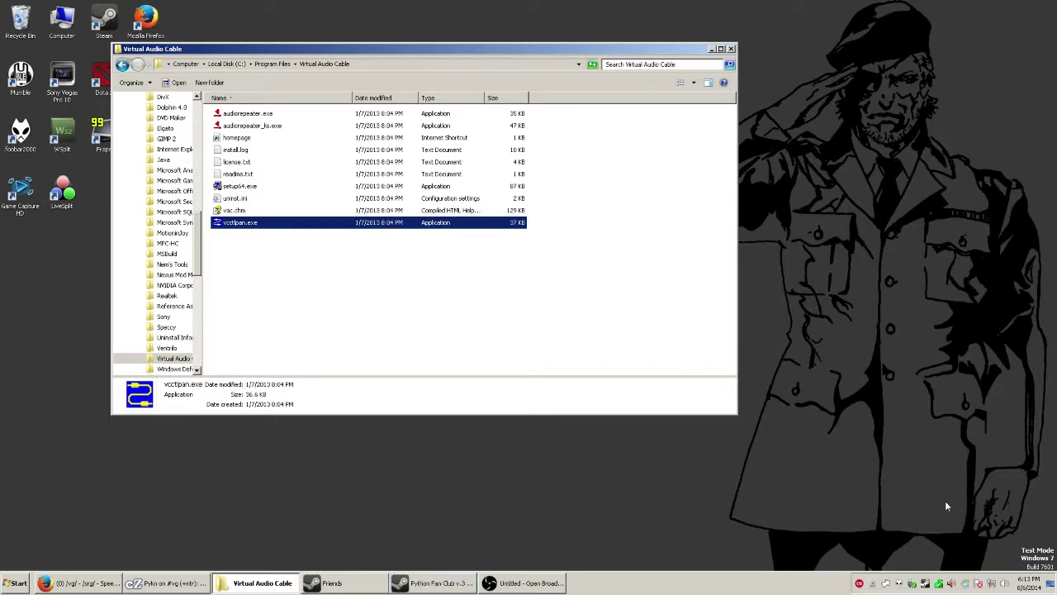
{"action": "right_click", "coordinate": [1005, 583]}
{"action": "left_click", "coordinate": [1008, 546]}
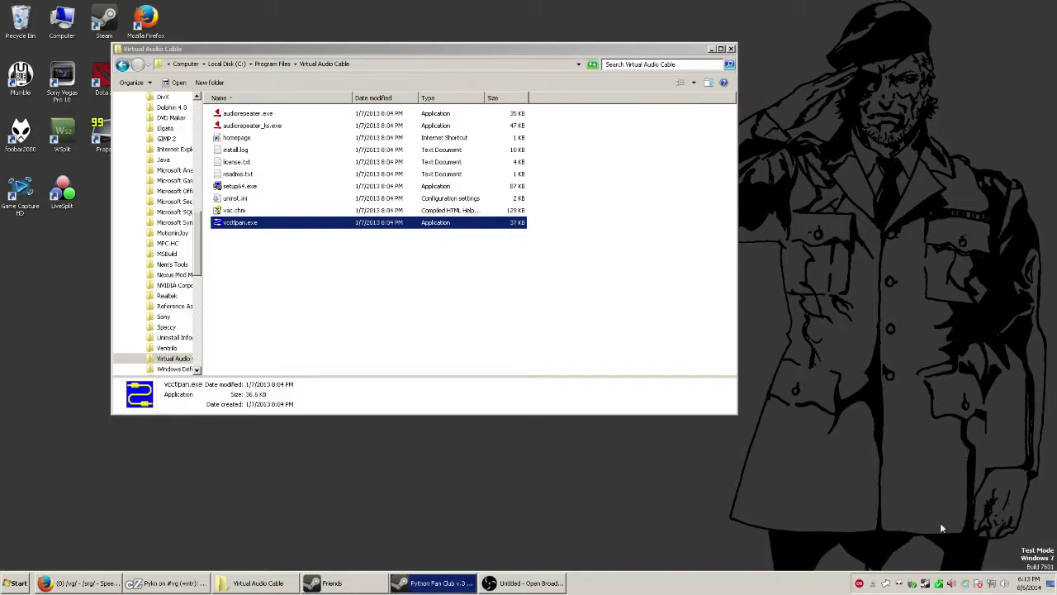
{"action": "scroll", "coordinate": [339, 285], "scroll_direction": "down", "scroll_amount": 2}
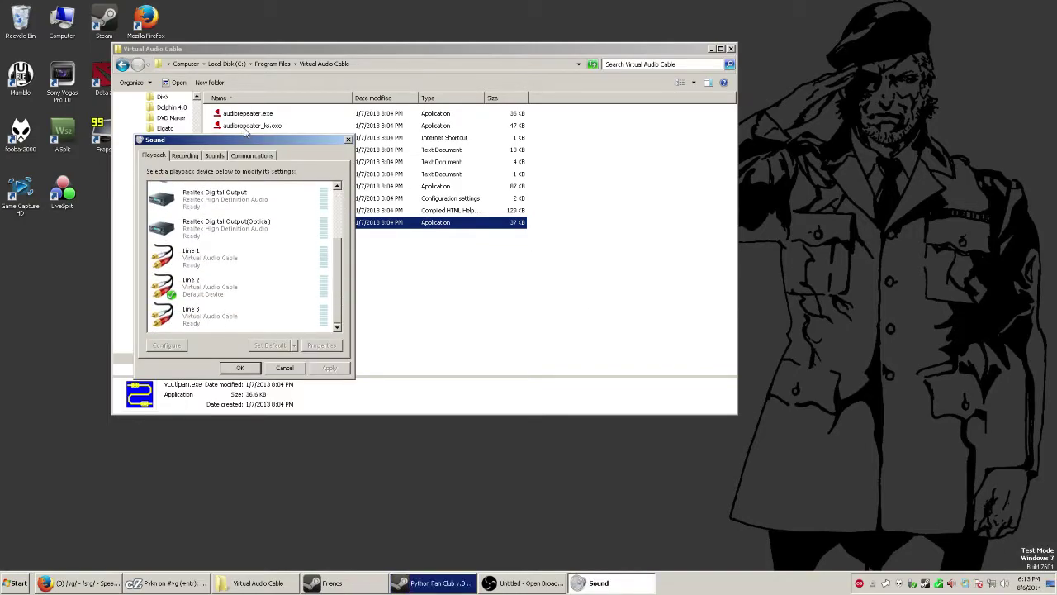
{"action": "left_click_drag", "start_coordinate": [246, 139], "coordinate": [294, 32]}
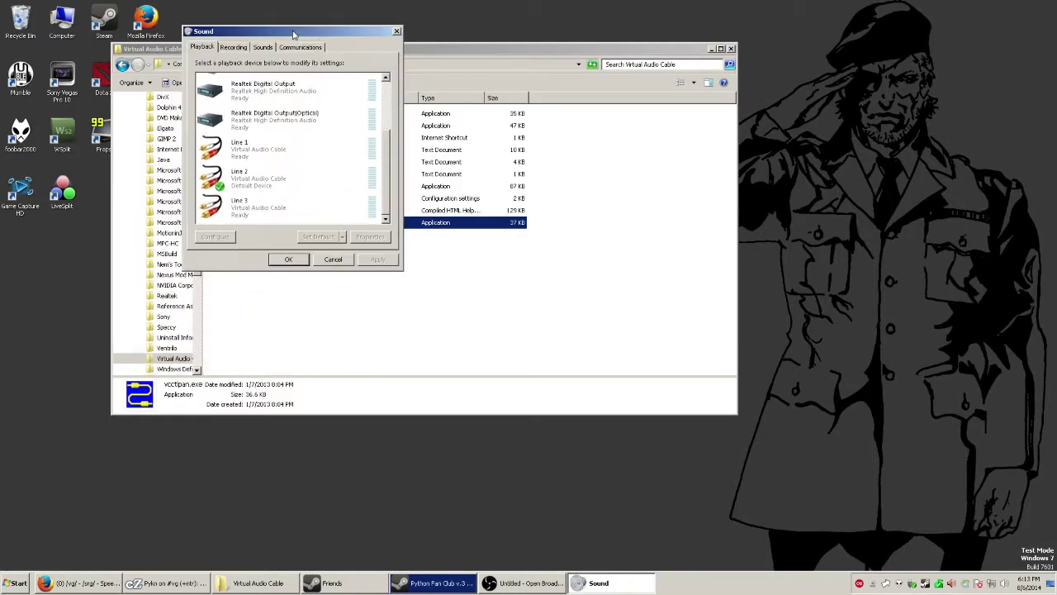
{"action": "right_click", "coordinate": [251, 149]}
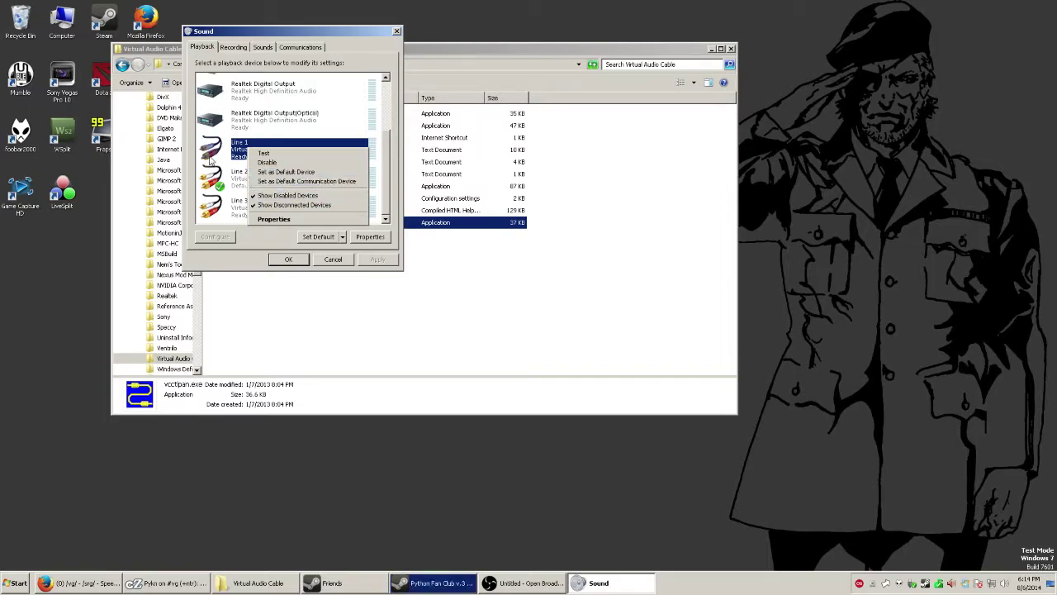
{"action": "left_click", "coordinate": [242, 166]}
{"action": "right_click", "coordinate": [247, 183]}
{"action": "left_click", "coordinate": [244, 189]}
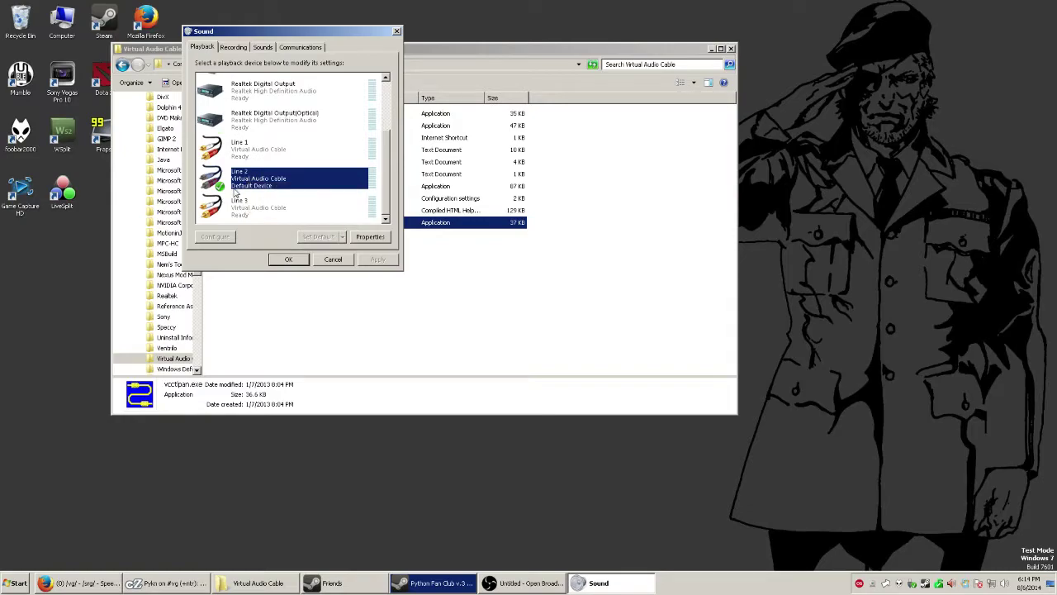
{"action": "left_click", "coordinate": [289, 260]}
{"action": "left_click", "coordinate": [700, 198]}
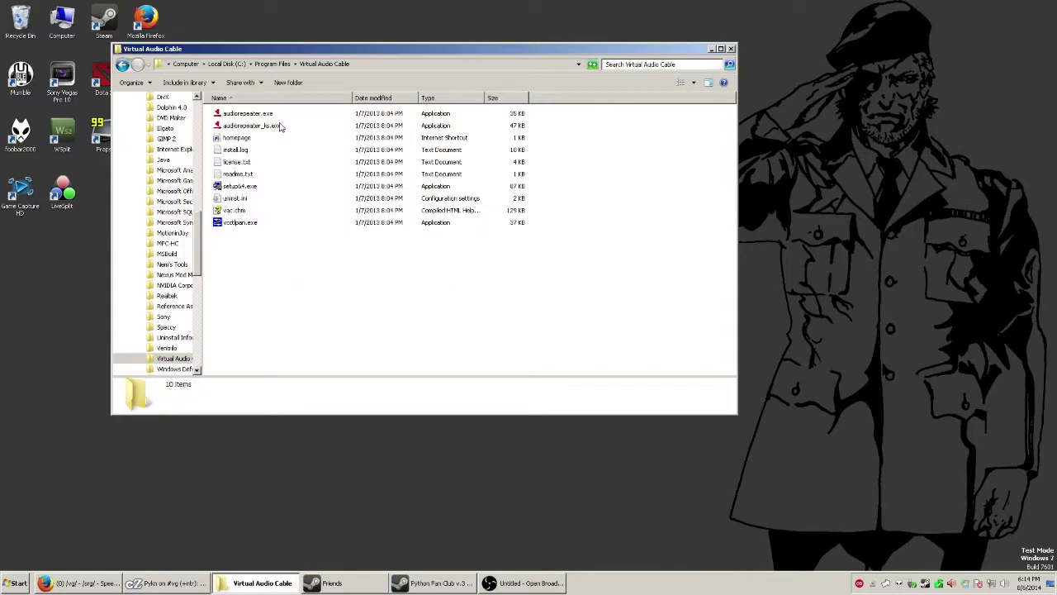
- Launch two Audio Repeaters and set their Wave in devices to Line 2 and Line 3
{"action": "double_click", "coordinate": [249, 114]}
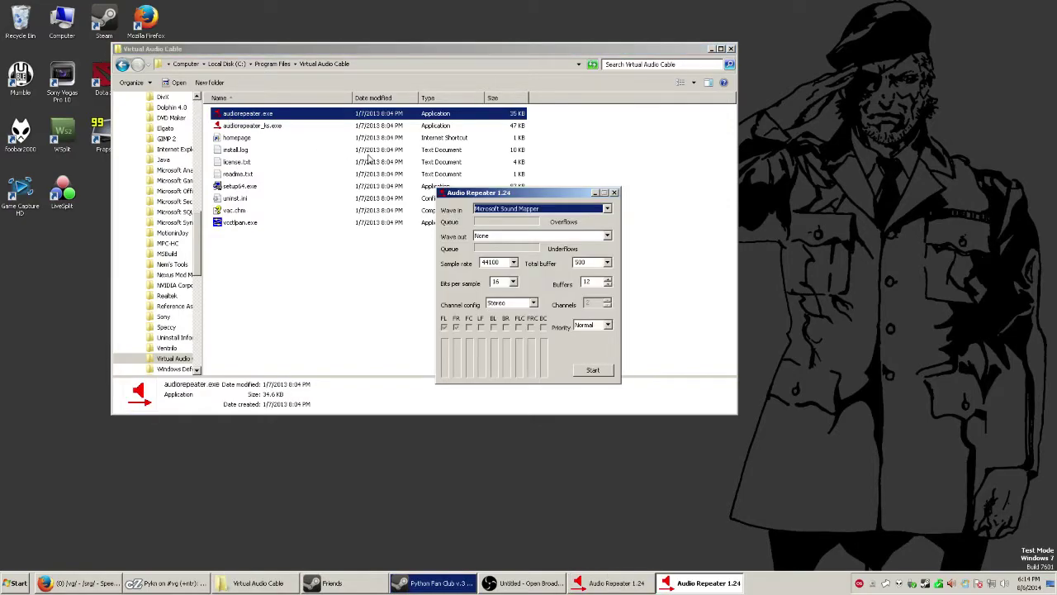
{"action": "left_click_drag", "start_coordinate": [495, 192], "coordinate": [468, 130]}
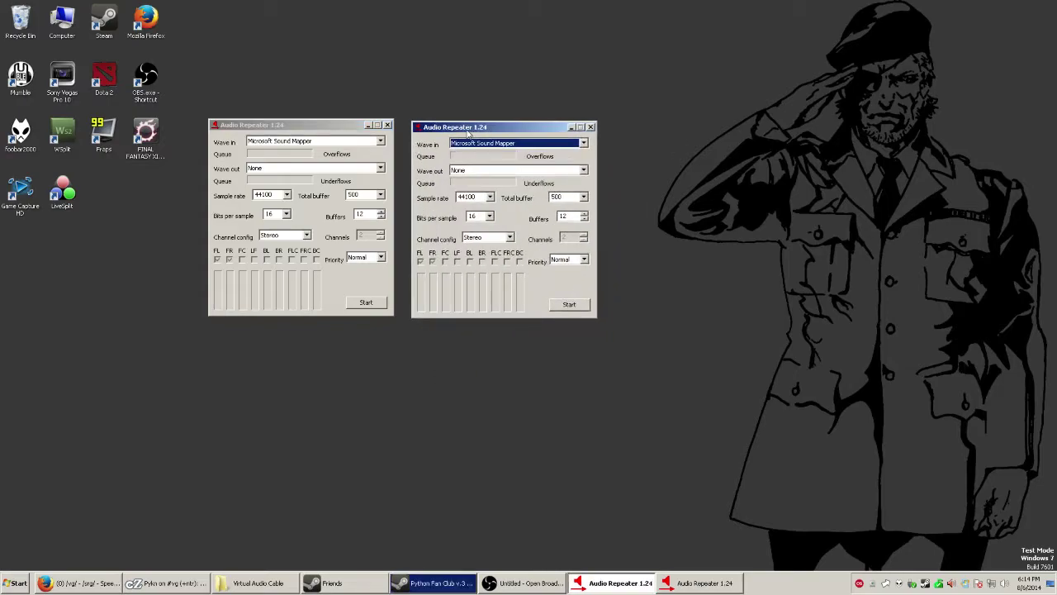
{"action": "left_click", "coordinate": [380, 142]}
{"action": "left_click", "coordinate": [289, 170]}
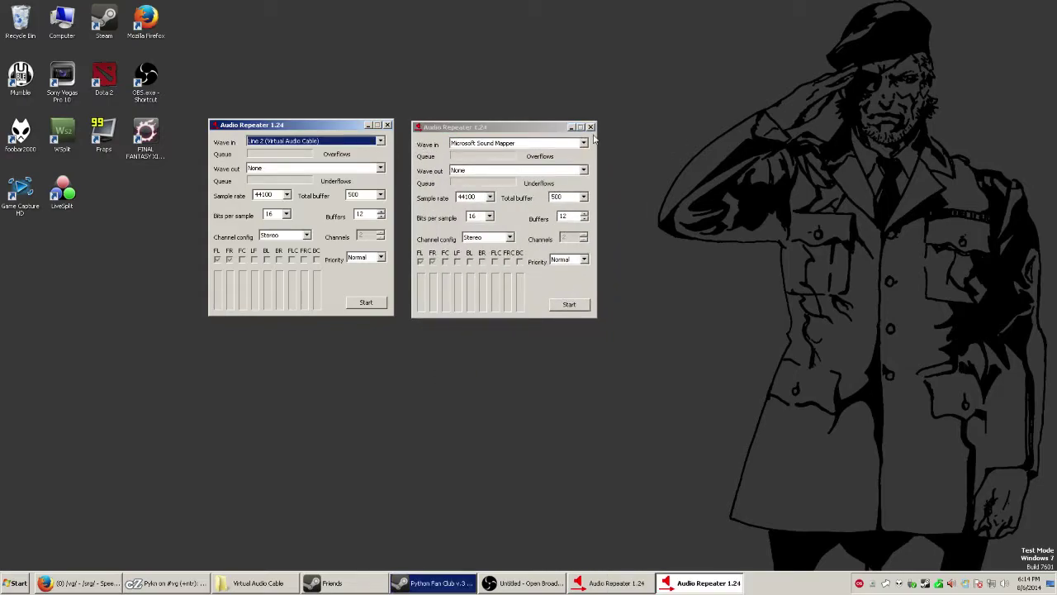
{"action": "left_click", "coordinate": [583, 143]}
{"action": "left_click", "coordinate": [495, 181]}
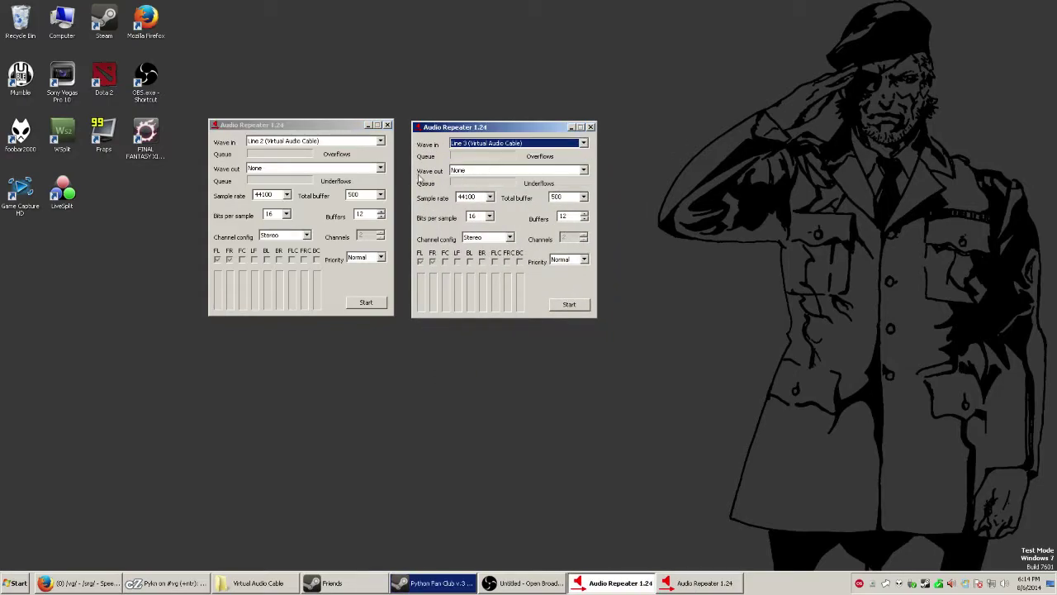
- Set both repeaters' Wave out to Speakers (Realtek High Definition)
{"action": "left_click", "coordinate": [380, 169]}
{"action": "left_click", "coordinate": [305, 222]}
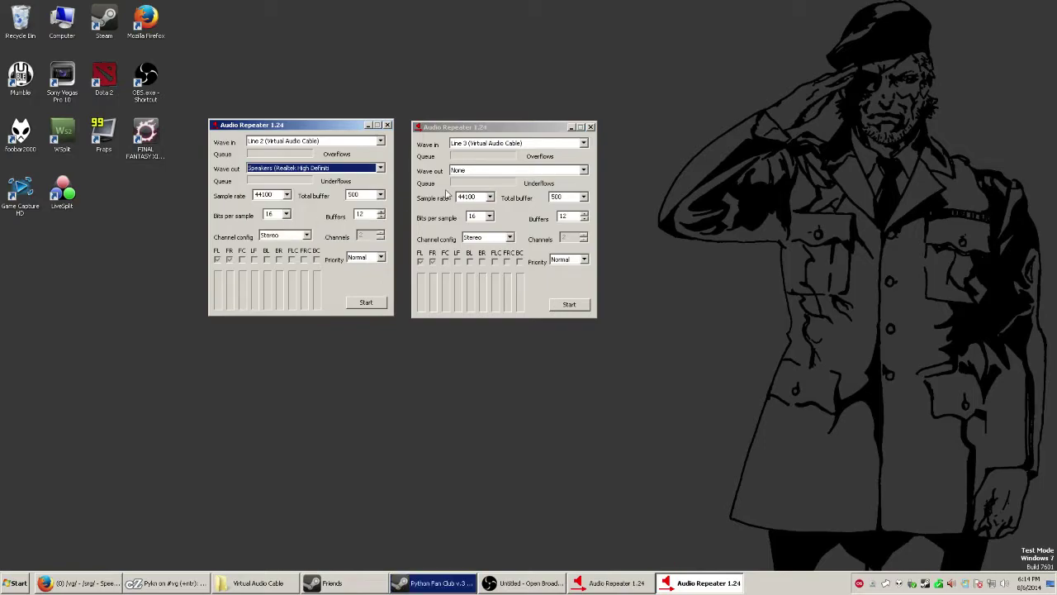
{"action": "left_click", "coordinate": [584, 170]}
{"action": "left_click", "coordinate": [467, 225]}
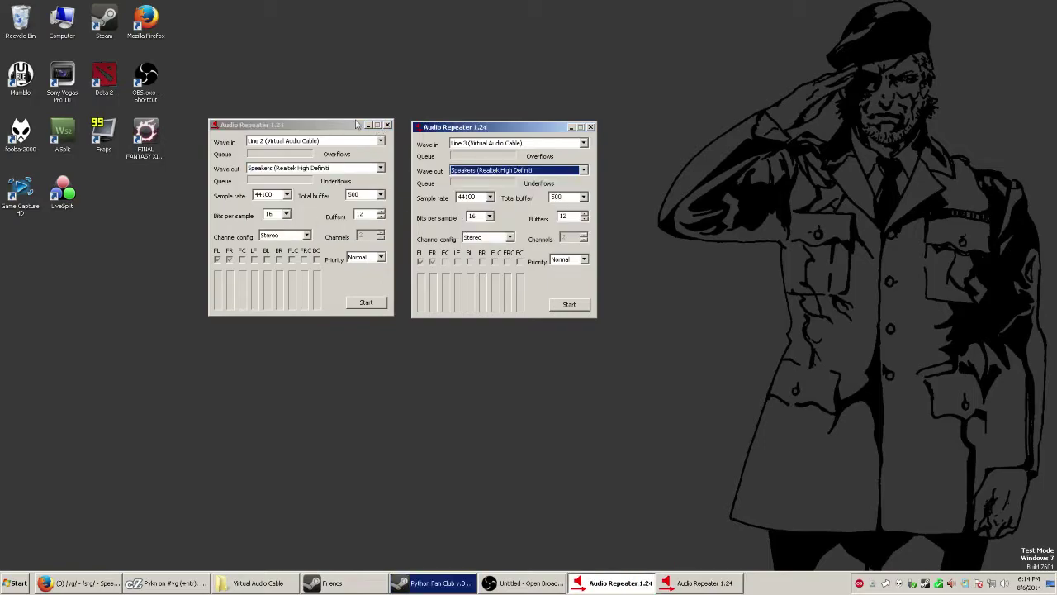
{"action": "left_click", "coordinate": [314, 131]}
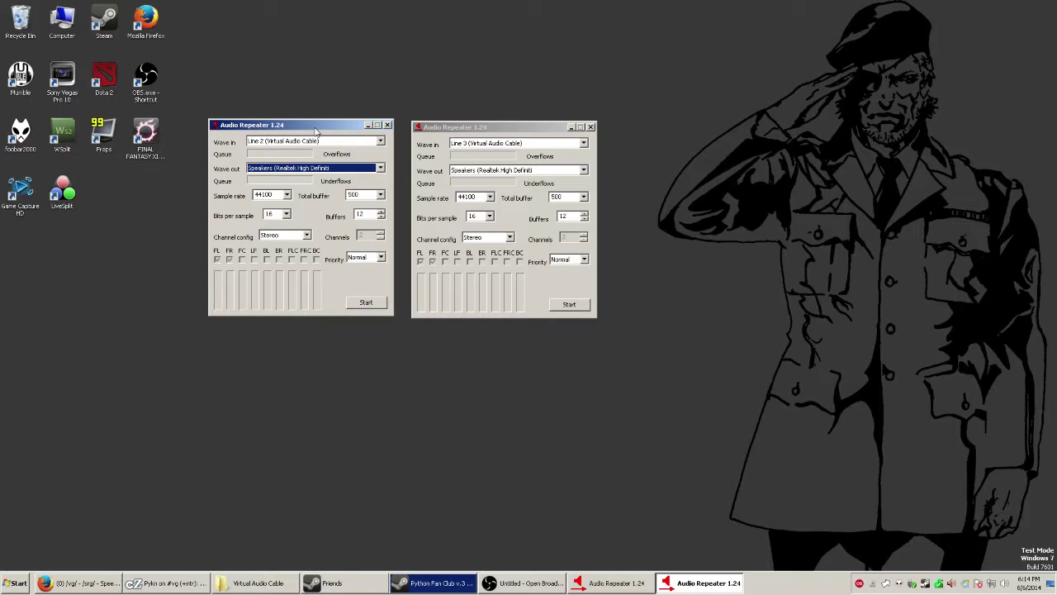
- Set the Line 2 repeater's total buffer to 100
{"action": "left_click", "coordinate": [380, 195]}
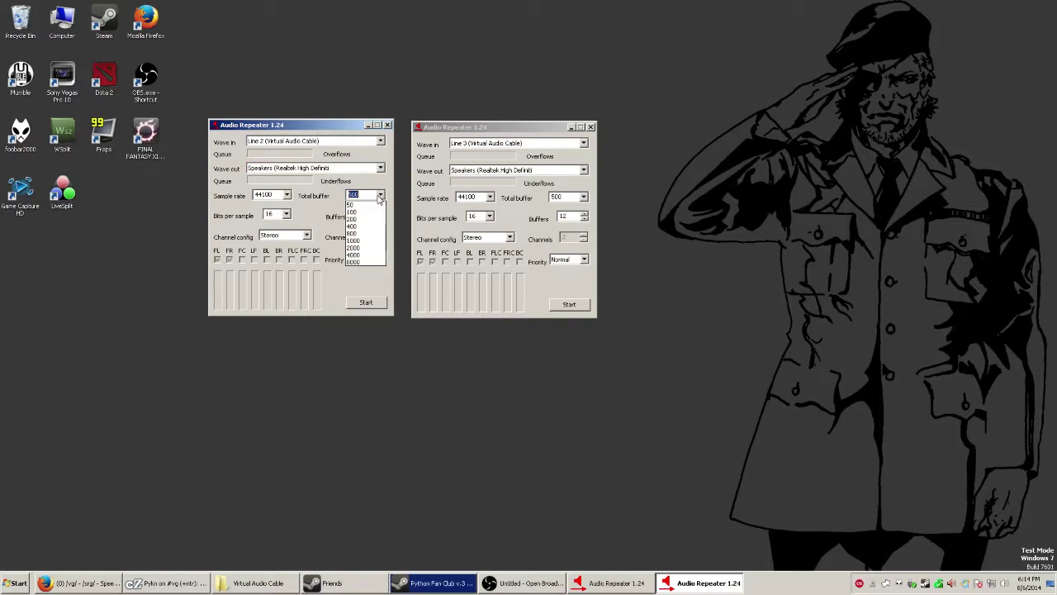
{"action": "left_click", "coordinate": [353, 213]}
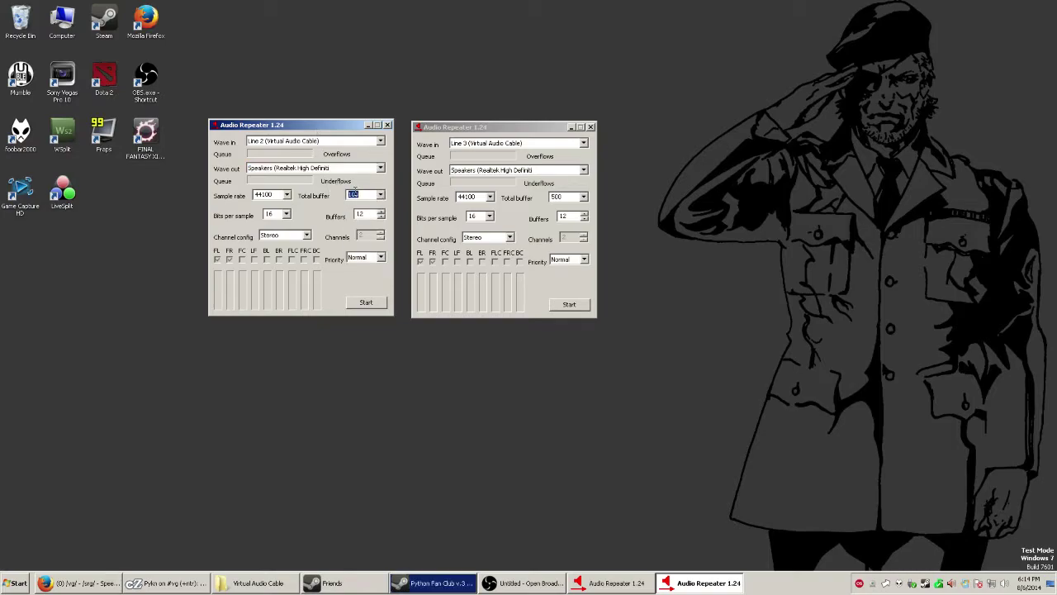
{"action": "left_click", "coordinate": [382, 195]}
{"action": "left_click", "coordinate": [364, 195]}
- Set the Line 3 repeater's total buffer to 800 and bits per sample to 32
{"action": "left_click_drag", "start_coordinate": [348, 128], "coordinate": [302, 74]}
{"action": "left_click", "coordinate": [522, 137]}
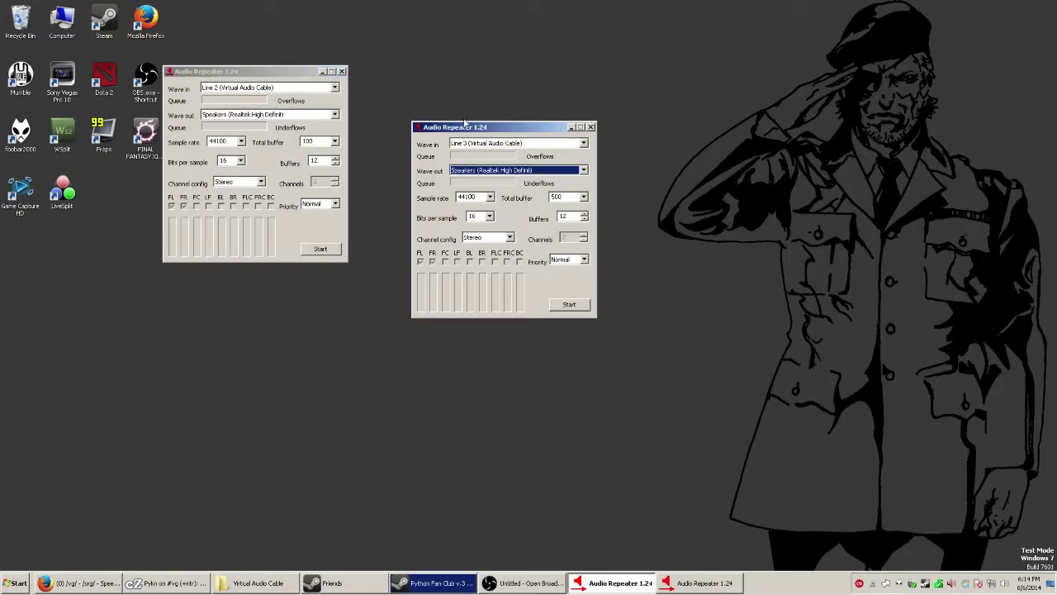
{"action": "left_click_drag", "start_coordinate": [464, 122], "coordinate": [415, 70]}
{"action": "left_click", "coordinate": [534, 146]}
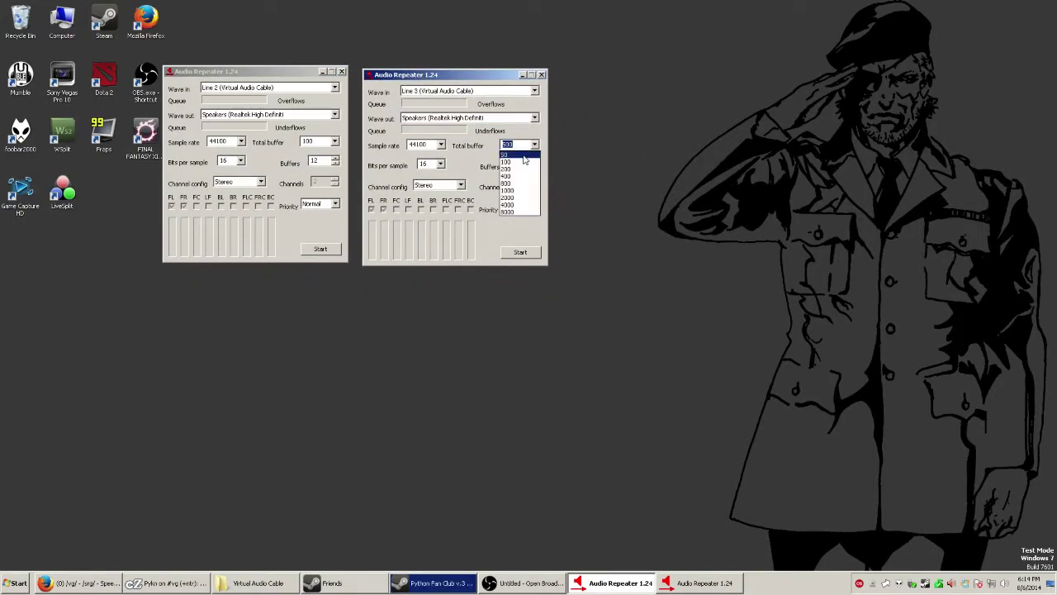
{"action": "left_click", "coordinate": [514, 182]}
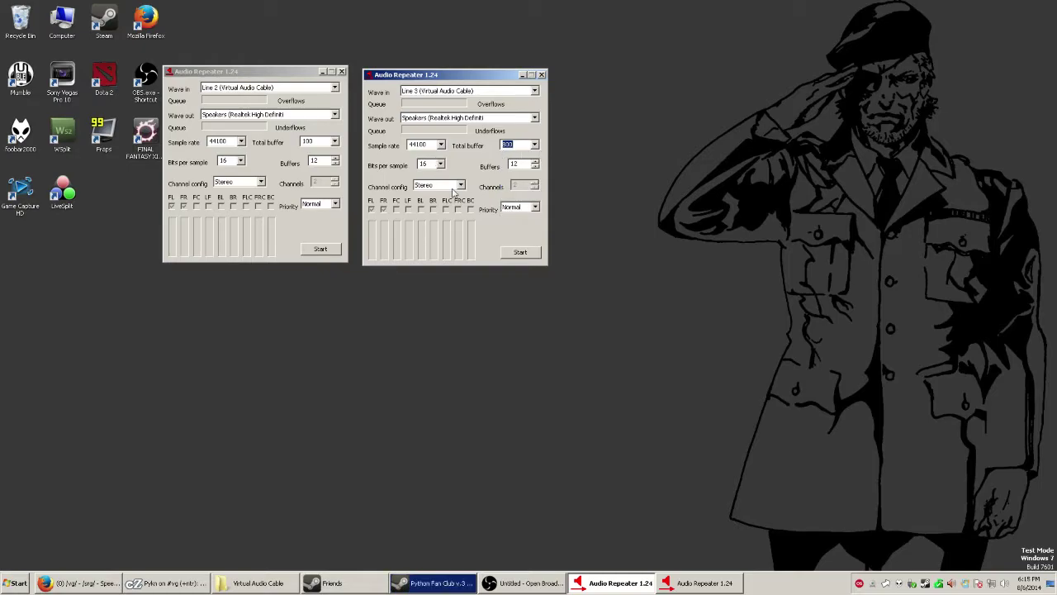
{"action": "left_click", "coordinate": [440, 165]}
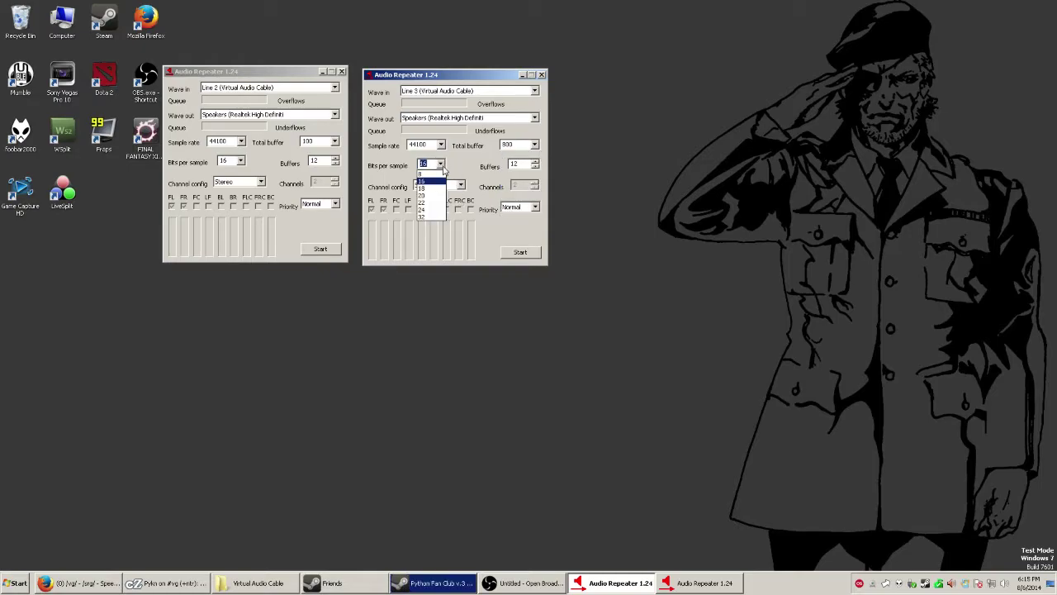
{"action": "left_click", "coordinate": [424, 216]}
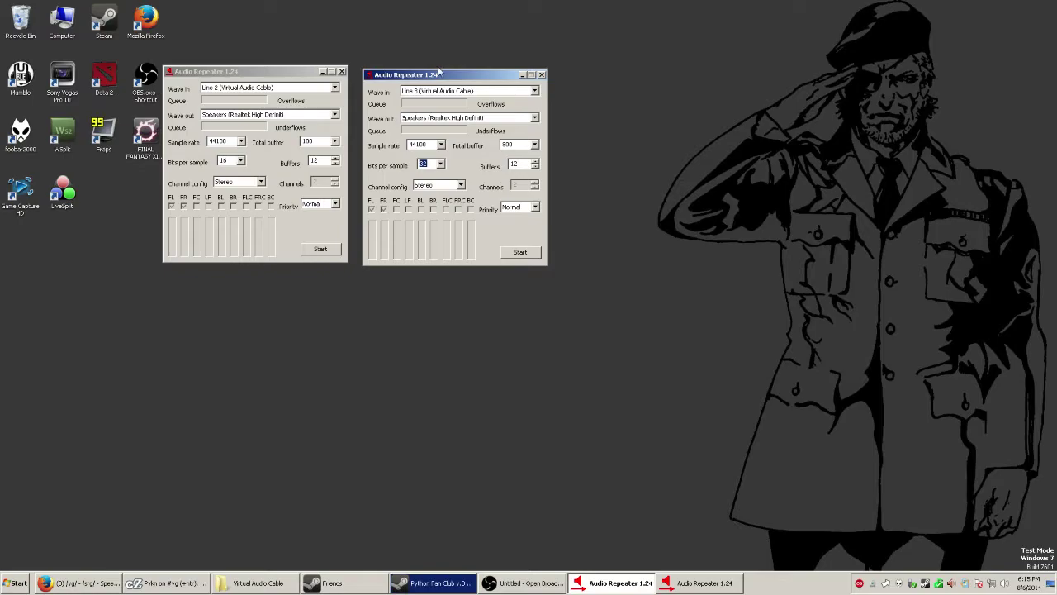
- Line the two repeater windows up side by side at the top and bring OBS forward
{"action": "left_click_drag", "start_coordinate": [378, 75], "coordinate": [417, 64]}
{"action": "left_click_drag", "start_coordinate": [304, 71], "coordinate": [292, 44]}
{"action": "left_click_drag", "start_coordinate": [459, 65], "coordinate": [405, 50]}
{"action": "left_click", "coordinate": [525, 583]}
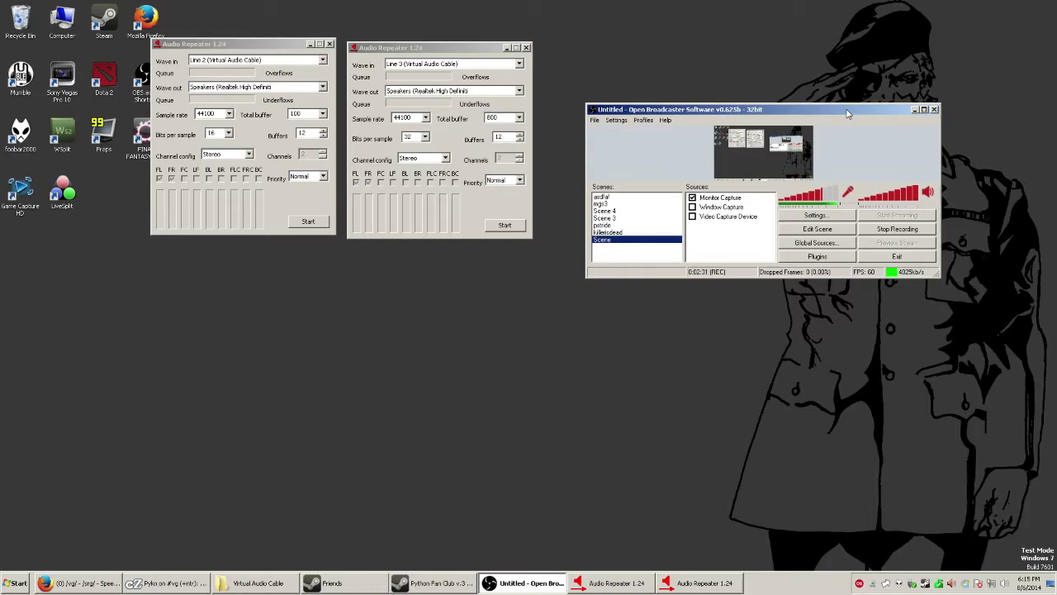
- Set OBS's Desktop Audio Device to Line 2 (Virtual Audio Cable), apply, and close settings
{"action": "left_click_drag", "start_coordinate": [847, 106], "coordinate": [817, 65]}
{"action": "left_click", "coordinate": [588, 76]}
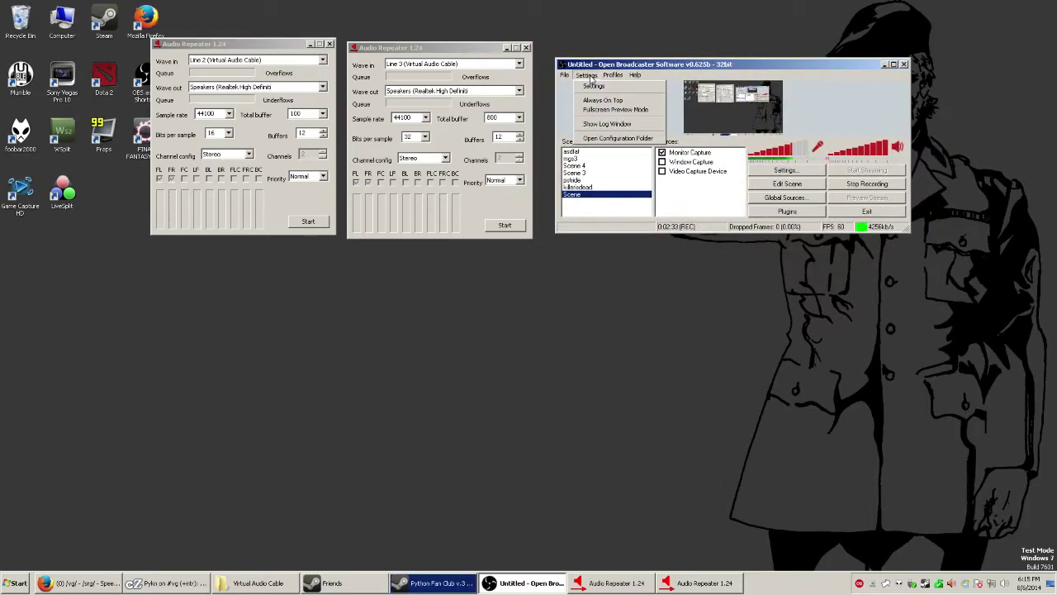
{"action": "left_click", "coordinate": [592, 87]}
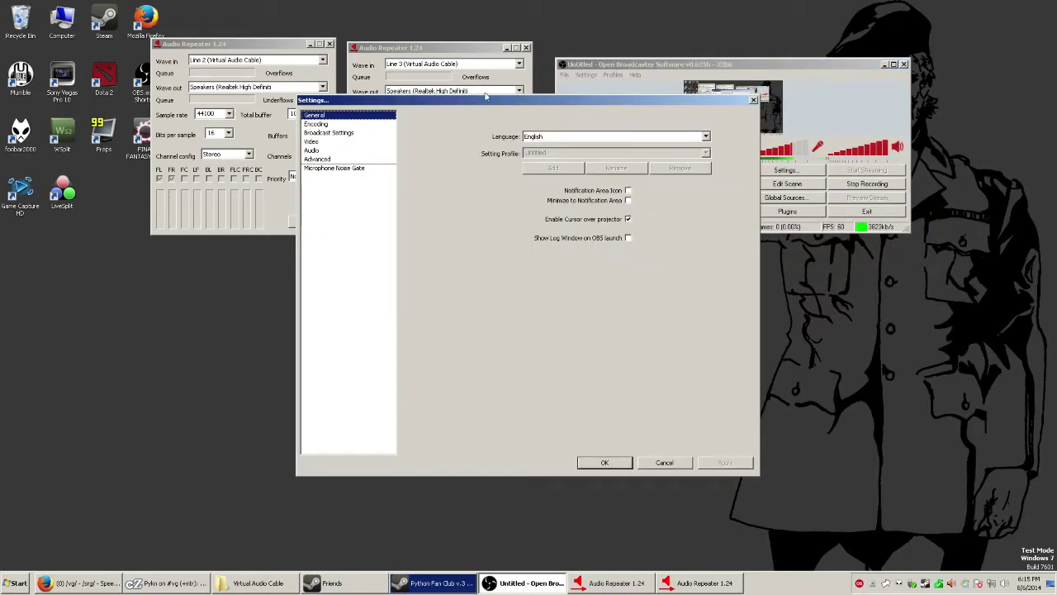
{"action": "left_click", "coordinate": [313, 151]}
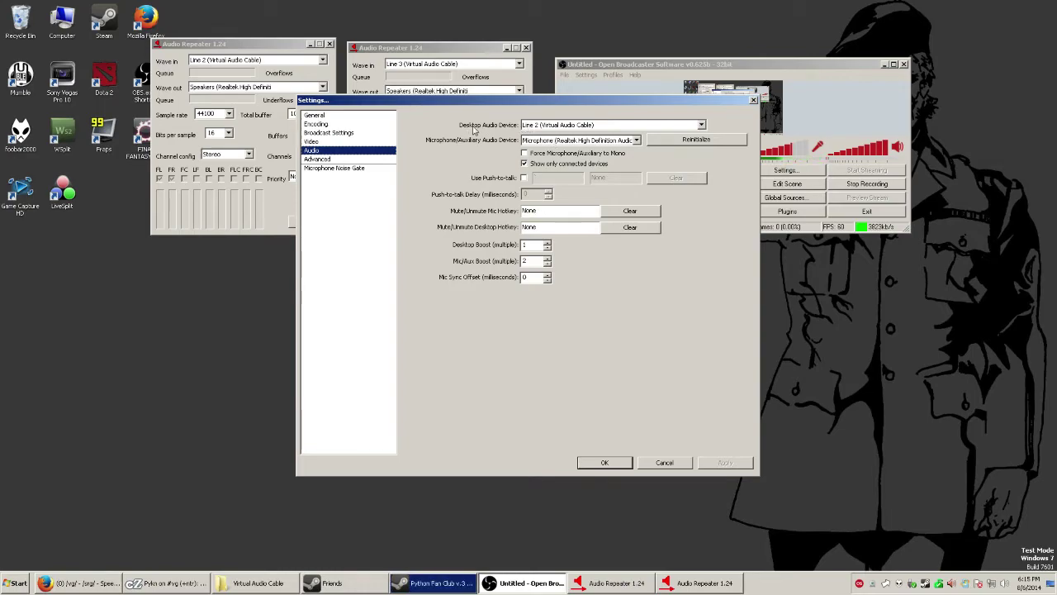
{"action": "left_click", "coordinate": [701, 125]}
{"action": "left_click", "coordinate": [525, 178]}
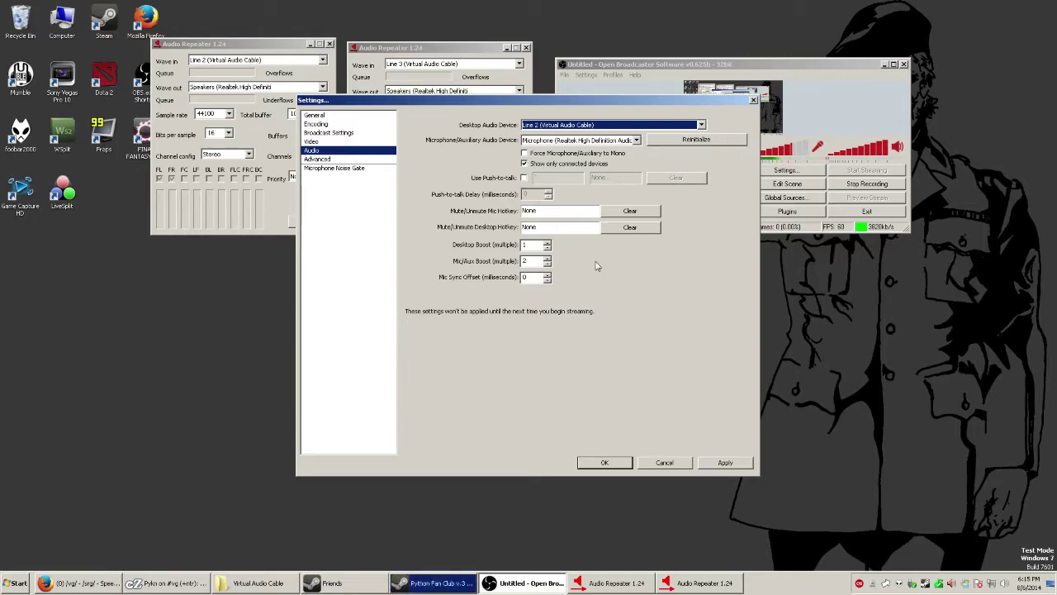
{"action": "left_click", "coordinate": [724, 463]}
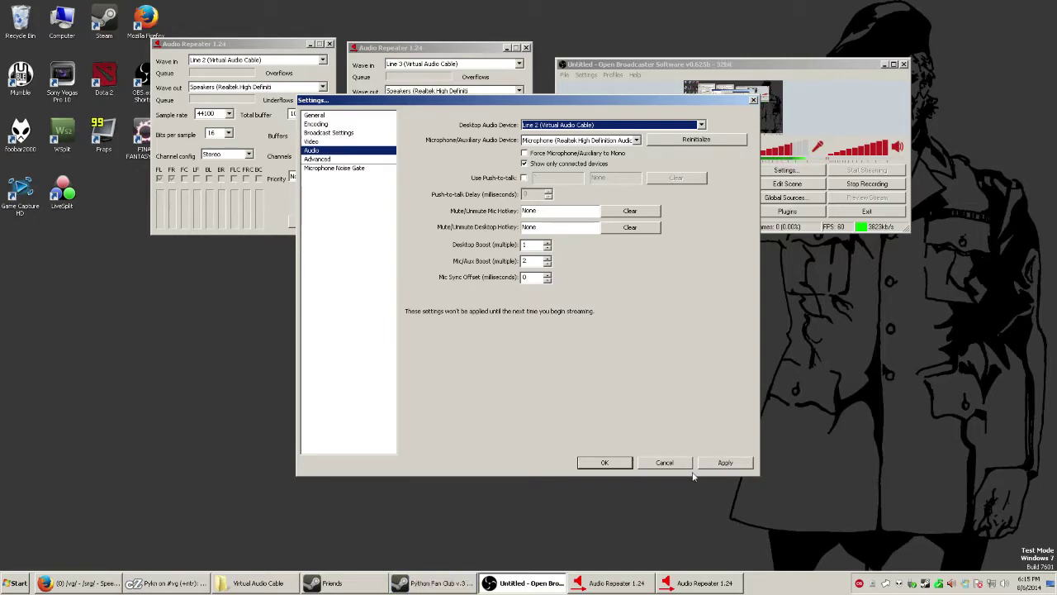
{"action": "left_click", "coordinate": [727, 463]}
{"action": "left_click", "coordinate": [604, 464]}
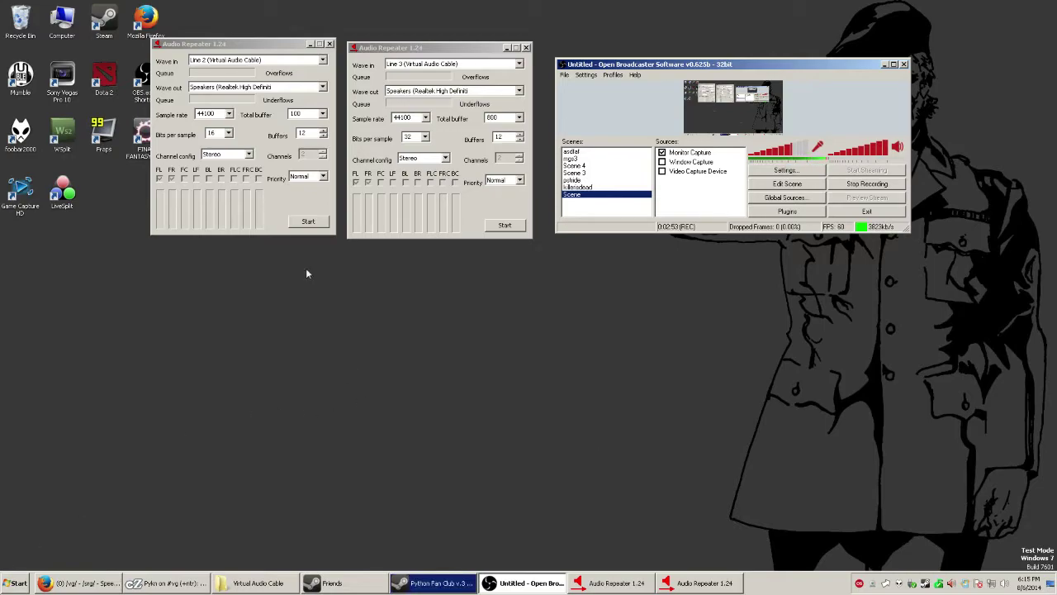
{"action": "left_click", "coordinate": [259, 44]}
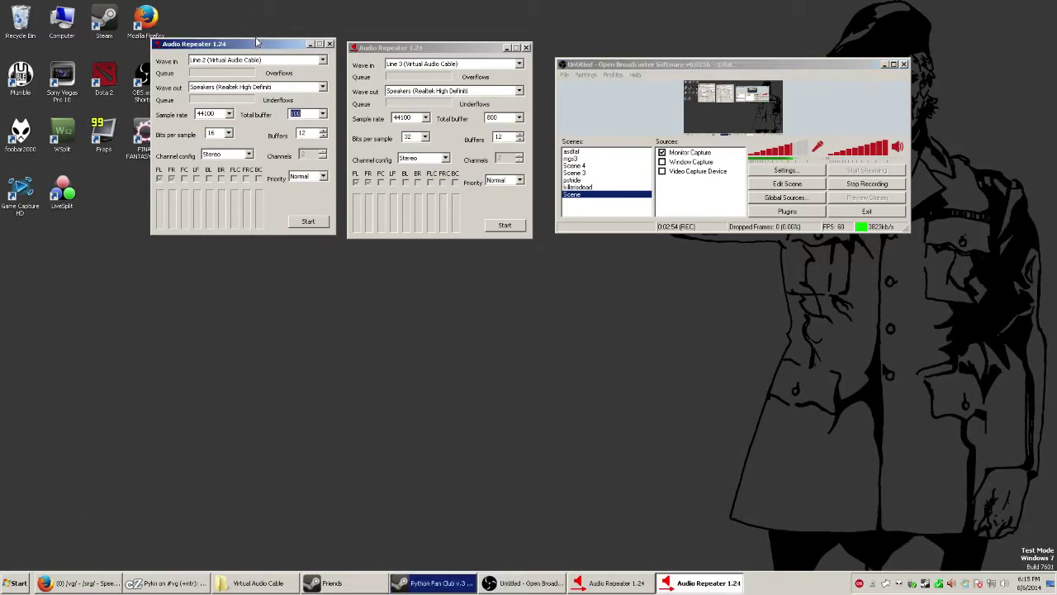
{"action": "left_click", "coordinate": [408, 48]}
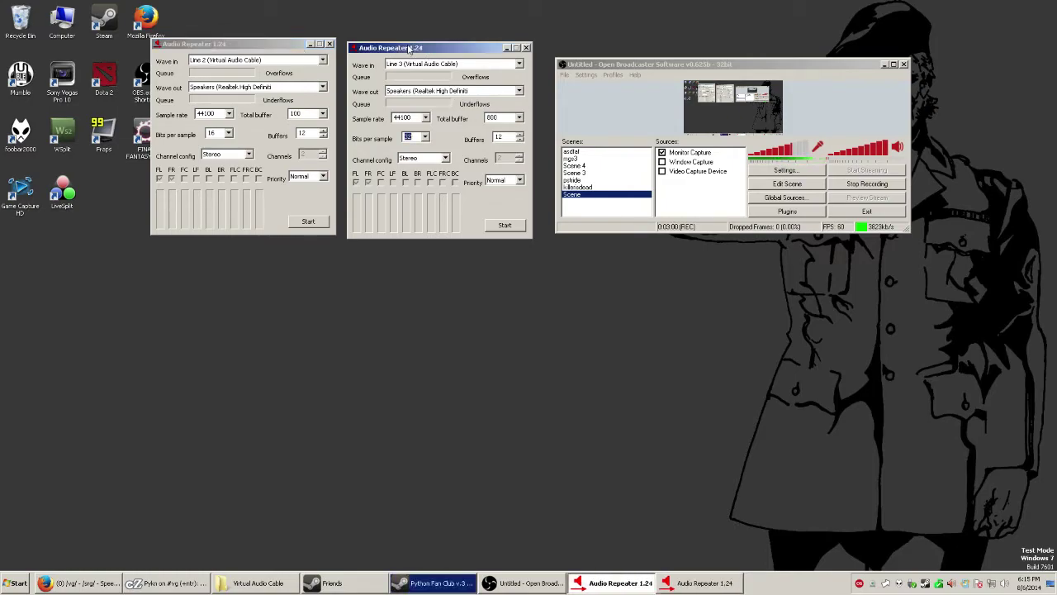
- Set foobar2000's Playback > Output device to Line 3 (Virtual Audio Cable) and confirm
{"action": "left_click", "coordinate": [900, 580]}
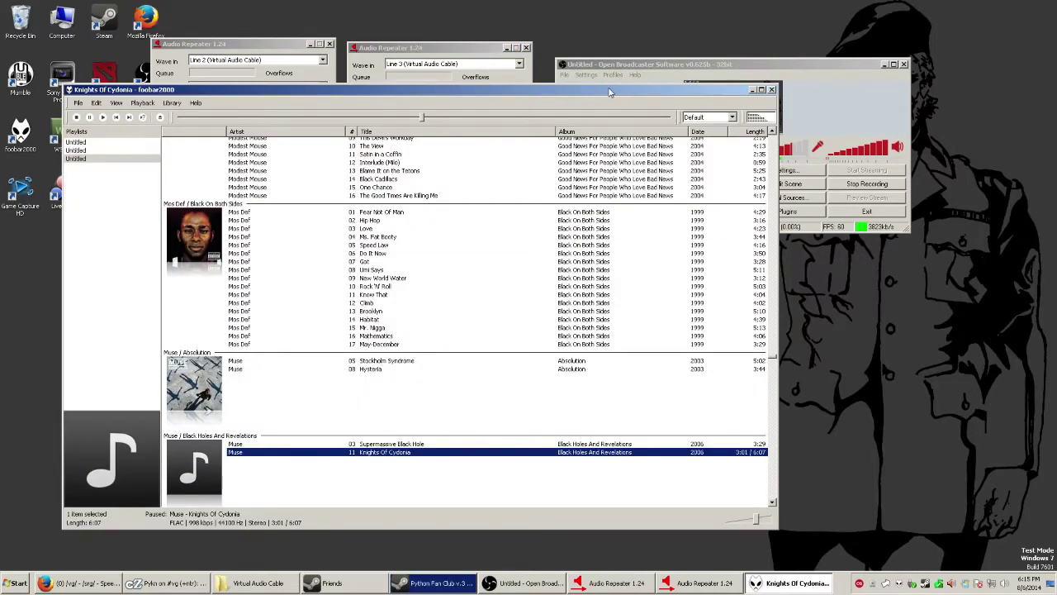
{"action": "left_click_drag", "start_coordinate": [613, 88], "coordinate": [718, 84]}
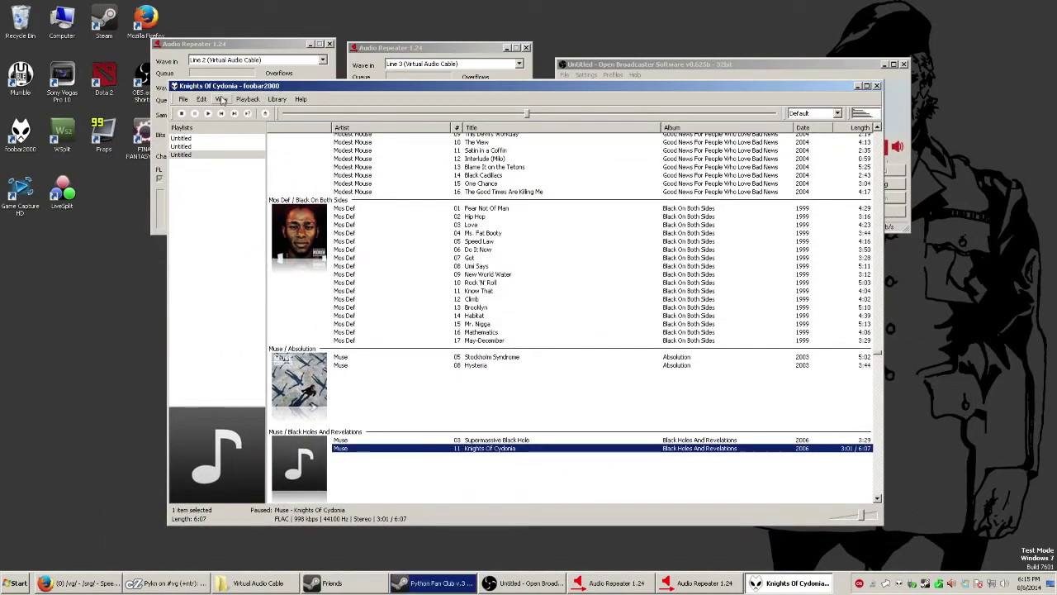
{"action": "left_click", "coordinate": [221, 99]}
{"action": "mouse_move", "coordinate": [277, 99]}
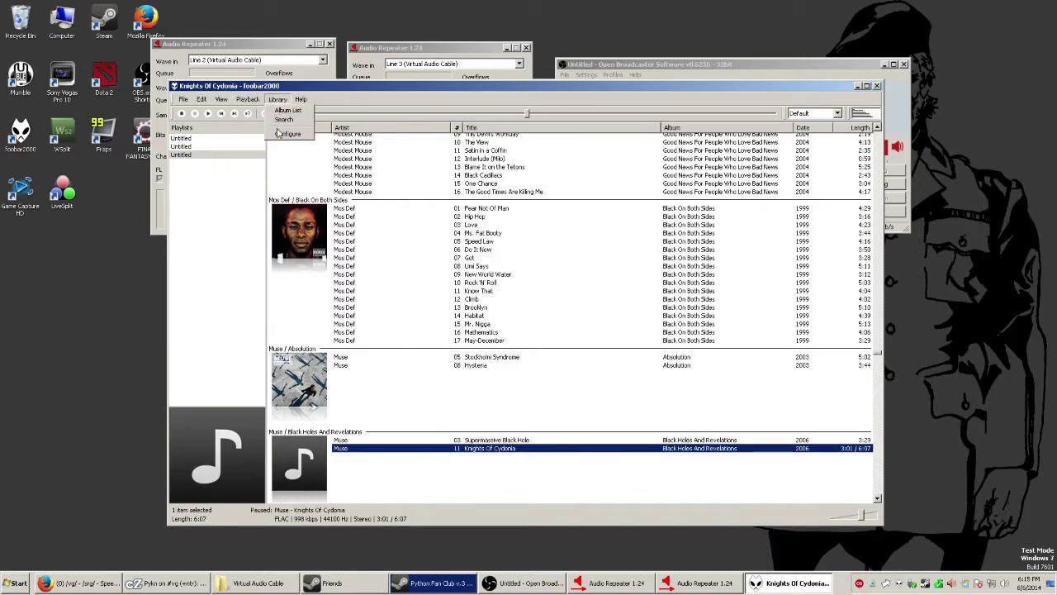
{"action": "left_click", "coordinate": [282, 134]}
{"action": "left_click", "coordinate": [392, 186]}
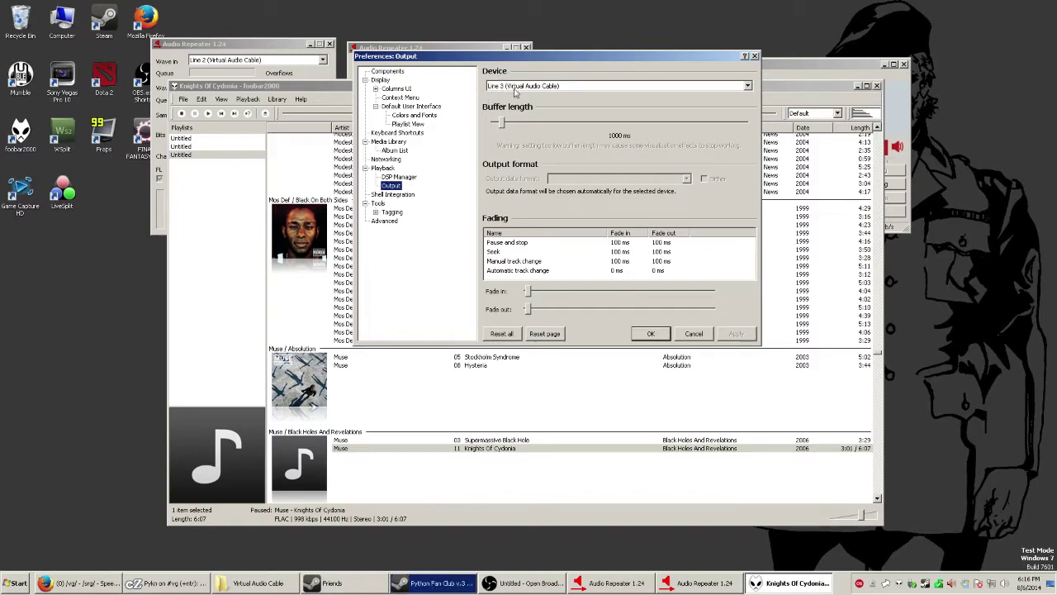
{"action": "left_click", "coordinate": [650, 333]}
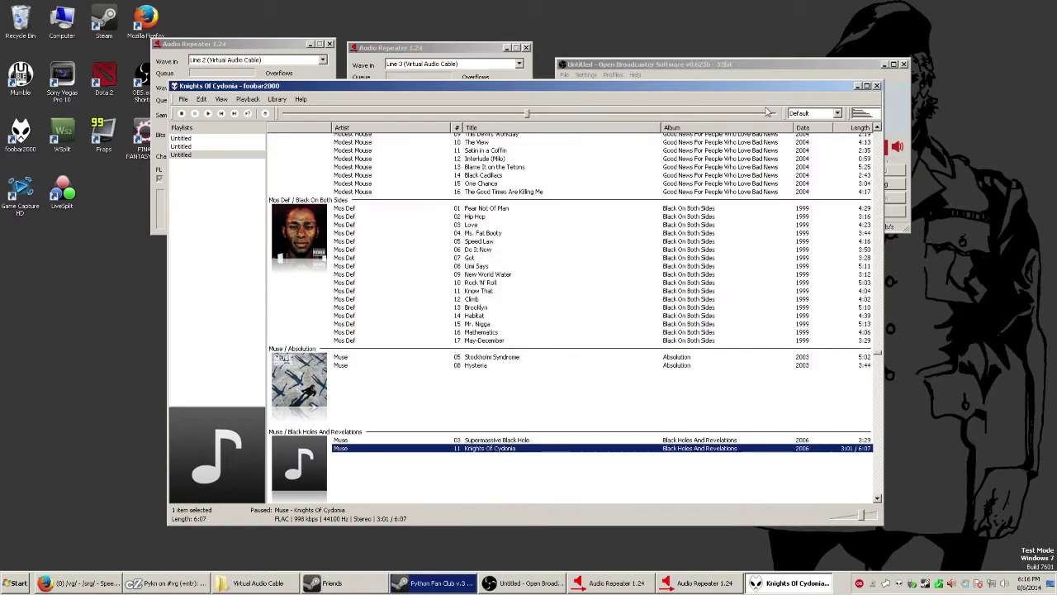
- Check that OBS's desktop audio device is still Line 2 and close settings
{"action": "left_click", "coordinate": [463, 55]}
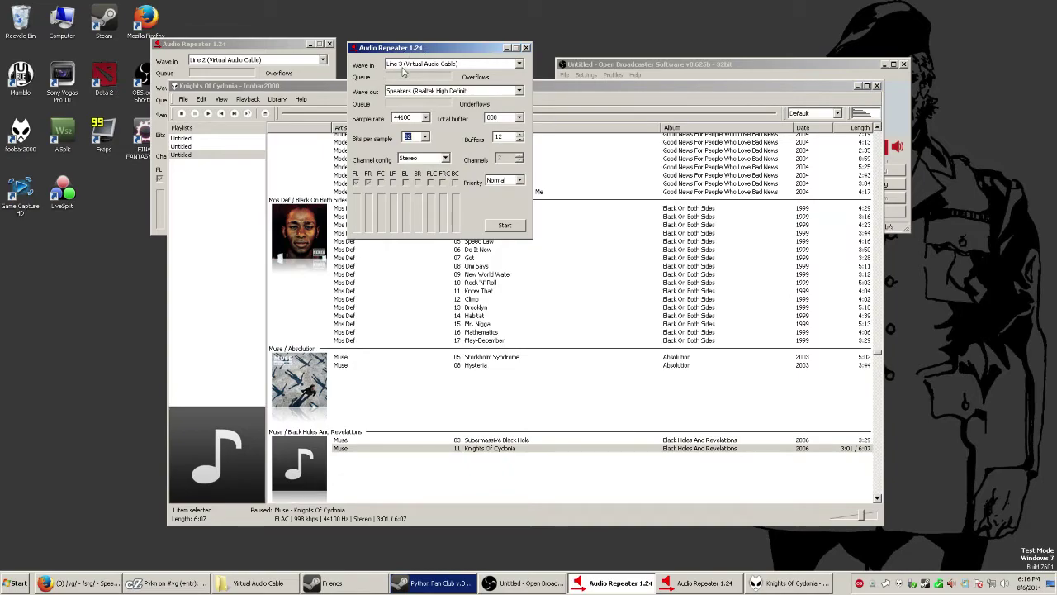
{"action": "left_click", "coordinate": [661, 68]}
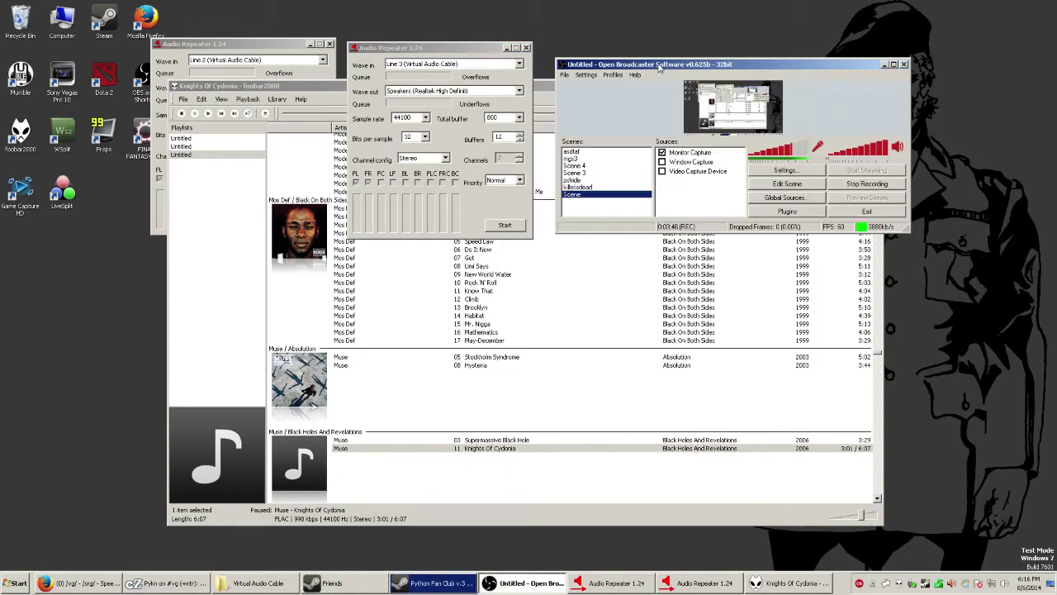
{"action": "left_click", "coordinate": [585, 75]}
{"action": "left_click", "coordinate": [607, 109]}
{"action": "left_click", "coordinate": [311, 149]}
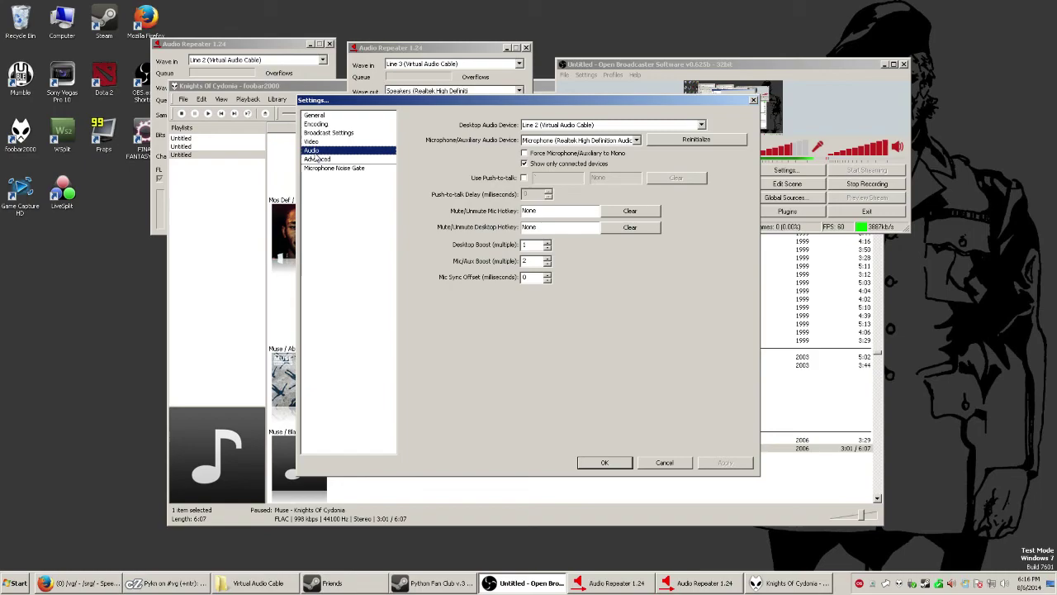
{"action": "left_click", "coordinate": [605, 463]}
- Launch the Wii video capture program from the Start menu
{"action": "left_click", "coordinate": [291, 51]}
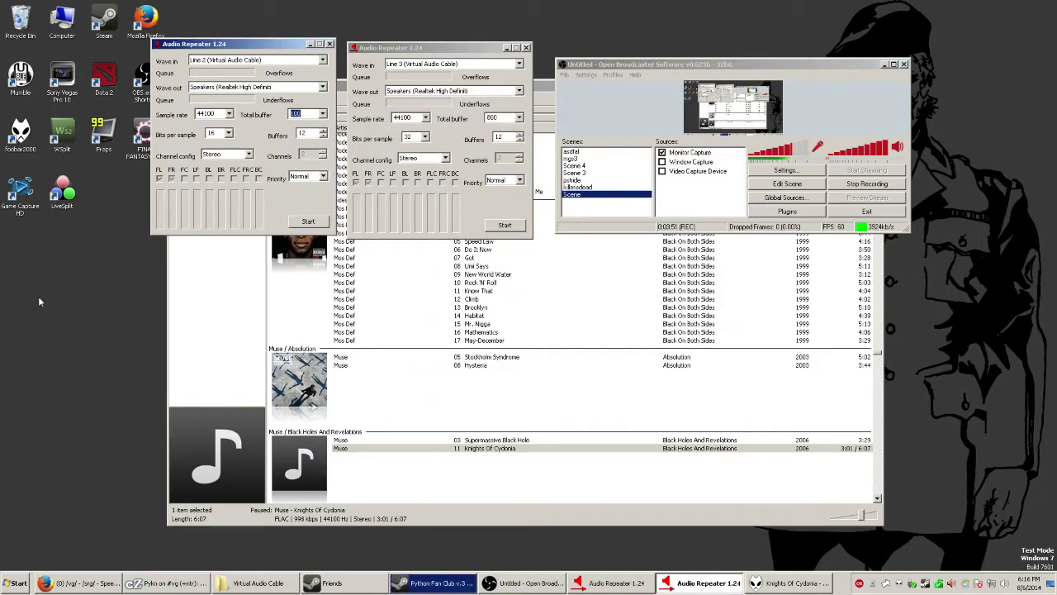
{"action": "left_click", "coordinate": [18, 584]}
{"action": "left_click", "coordinate": [66, 295]}
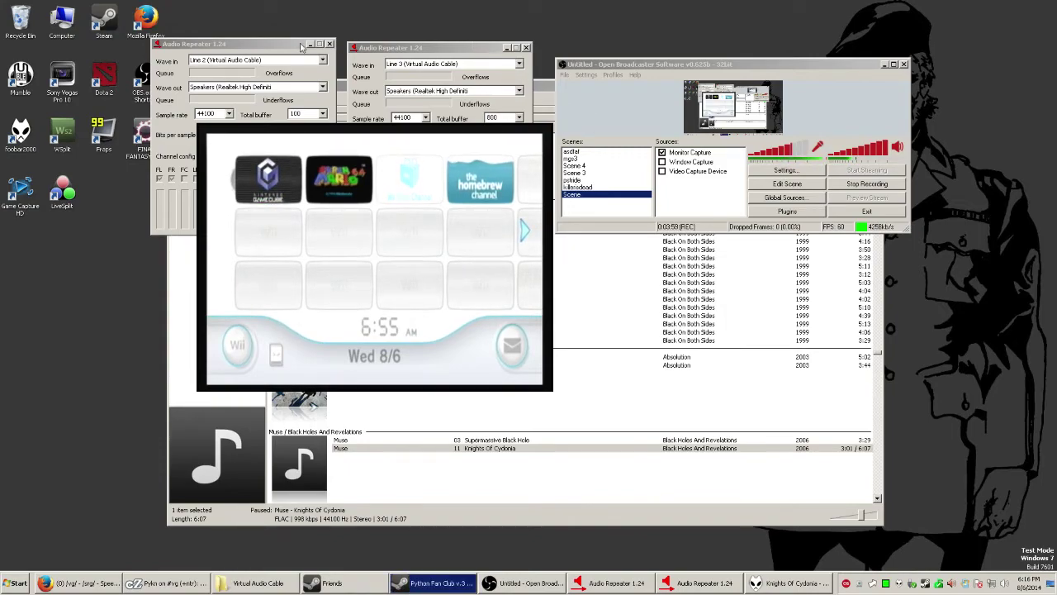
- Start both the Line 2 and Line 3 Audio Repeaters
{"action": "left_click", "coordinate": [305, 113]}
{"action": "left_click", "coordinate": [308, 221]}
{"action": "left_click", "coordinate": [491, 118]}
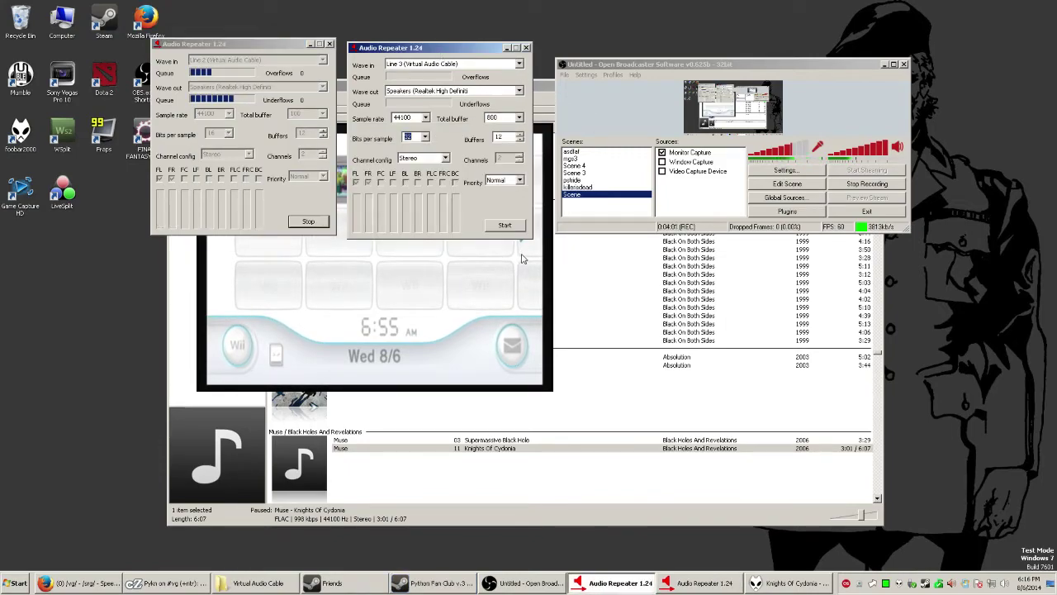
{"action": "left_click", "coordinate": [504, 225]}
- Minimize foobar2000 and move the Wii video window to the lower right
{"action": "left_click", "coordinate": [542, 87]}
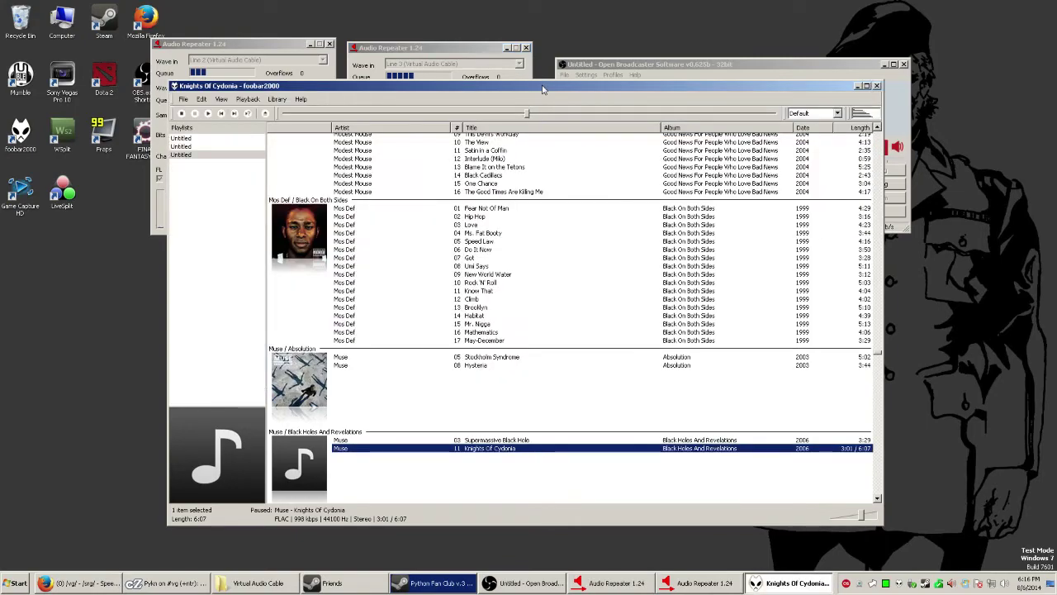
{"action": "left_click_drag", "start_coordinate": [532, 86], "coordinate": [779, 304]}
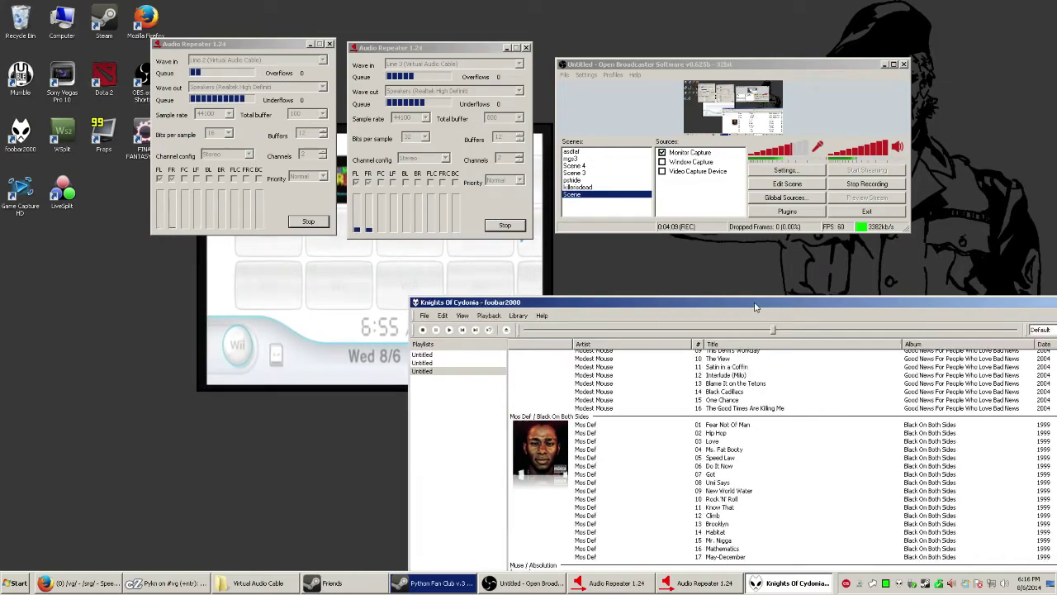
{"action": "left_click_drag", "start_coordinate": [801, 304], "coordinate": [585, 130]}
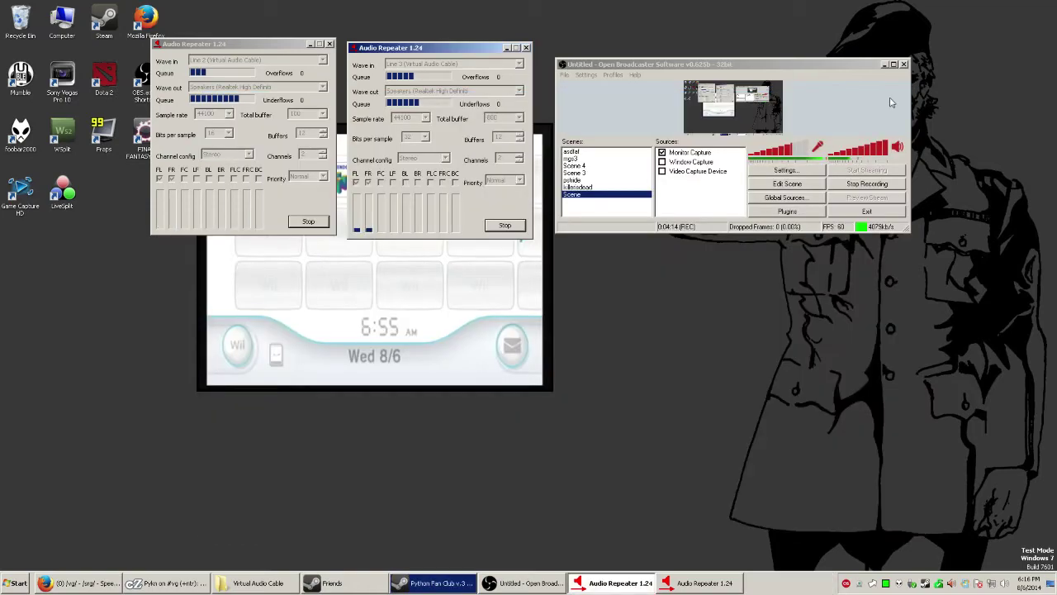
{"action": "left_click", "coordinate": [891, 96]}
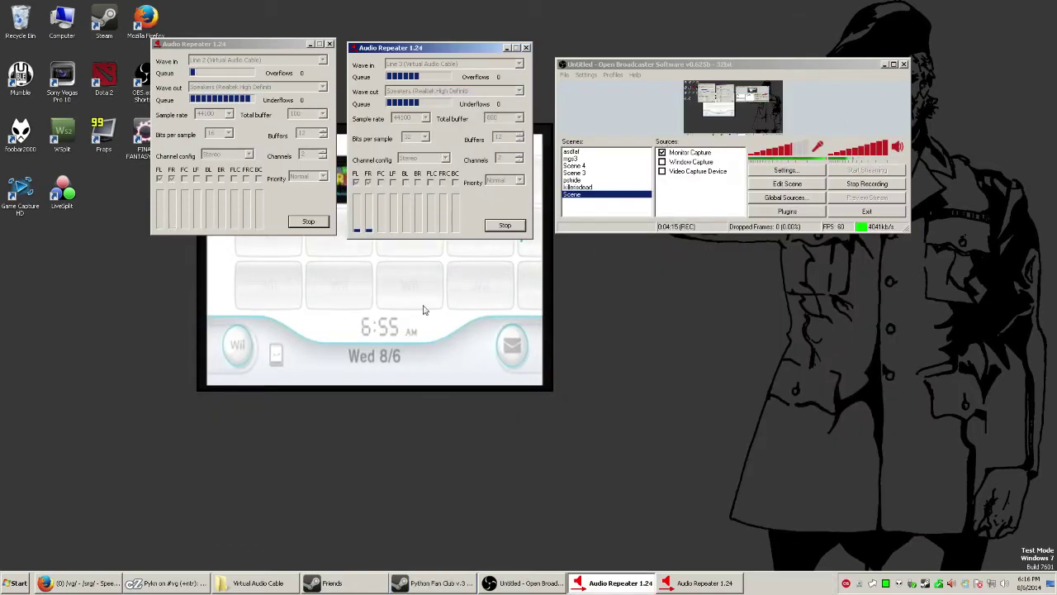
{"action": "left_click_drag", "start_coordinate": [425, 306], "coordinate": [769, 424]}
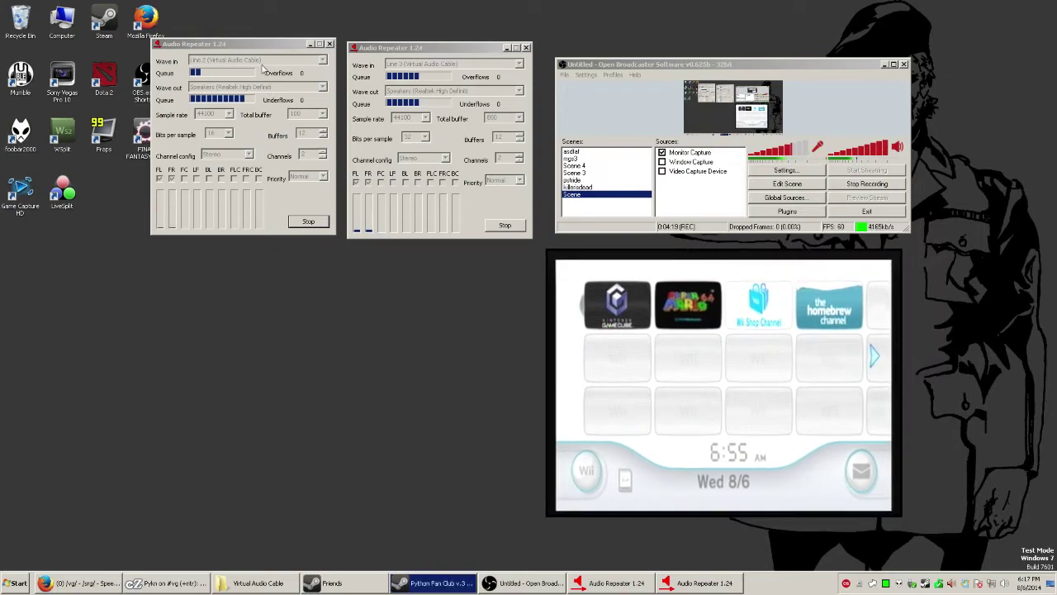
{"action": "left_click_drag", "start_coordinate": [278, 45], "coordinate": [288, 51]}
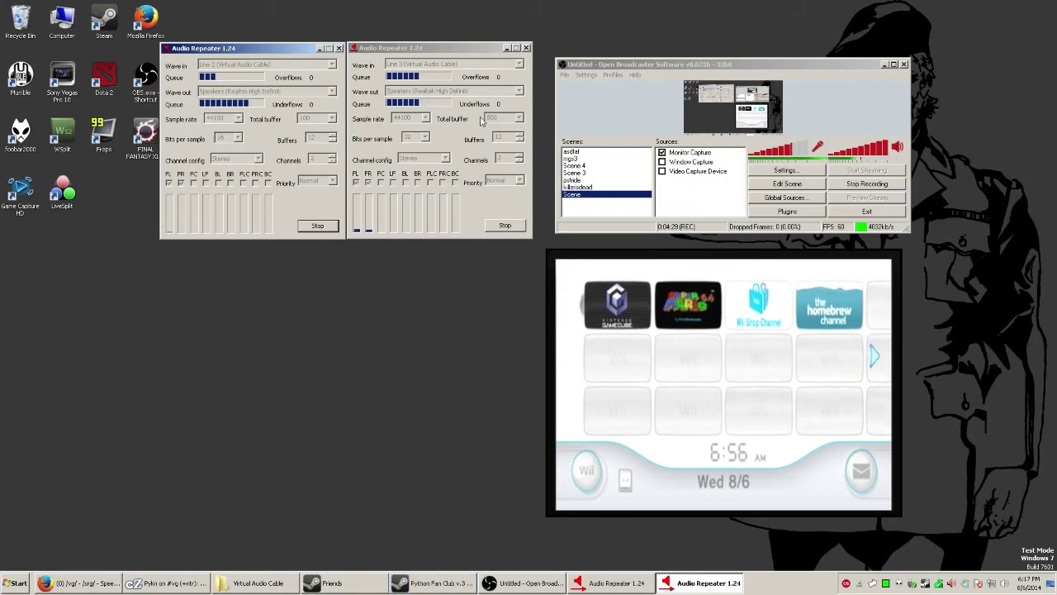
{"action": "left_click", "coordinate": [646, 108]}
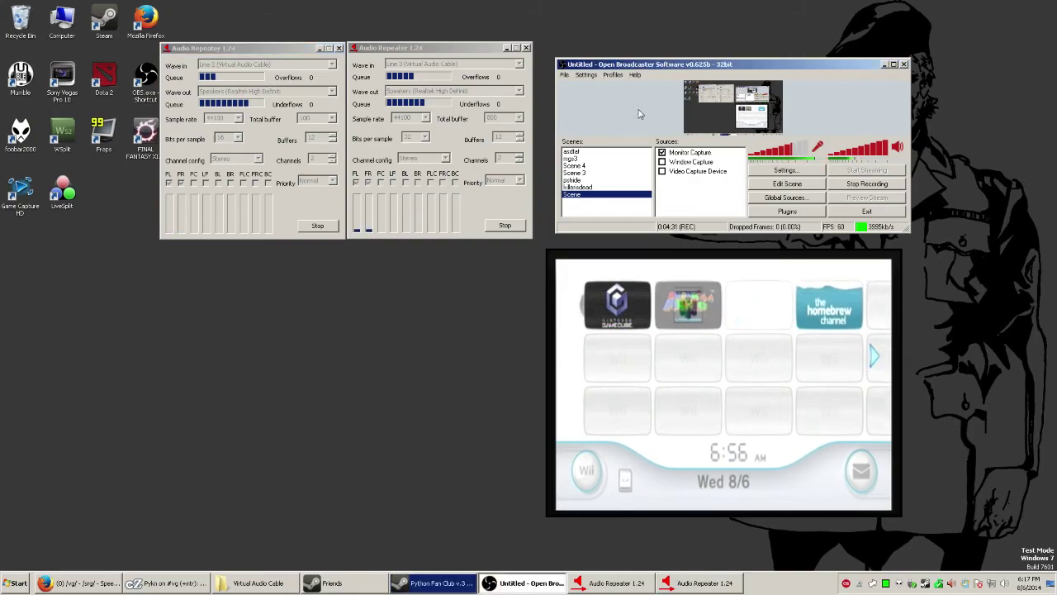